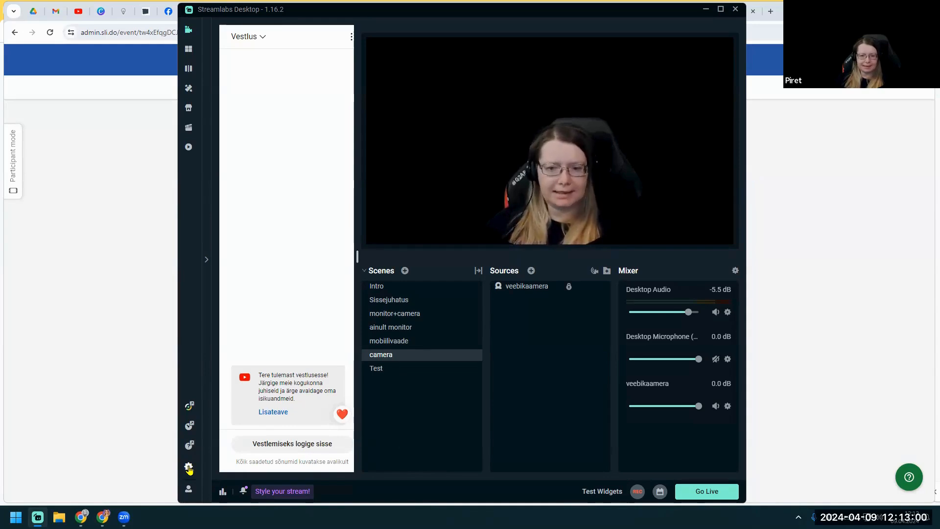
Step: Open the Streamlabs settings and review the general options, including output and source alignment snapping
click(188, 467)
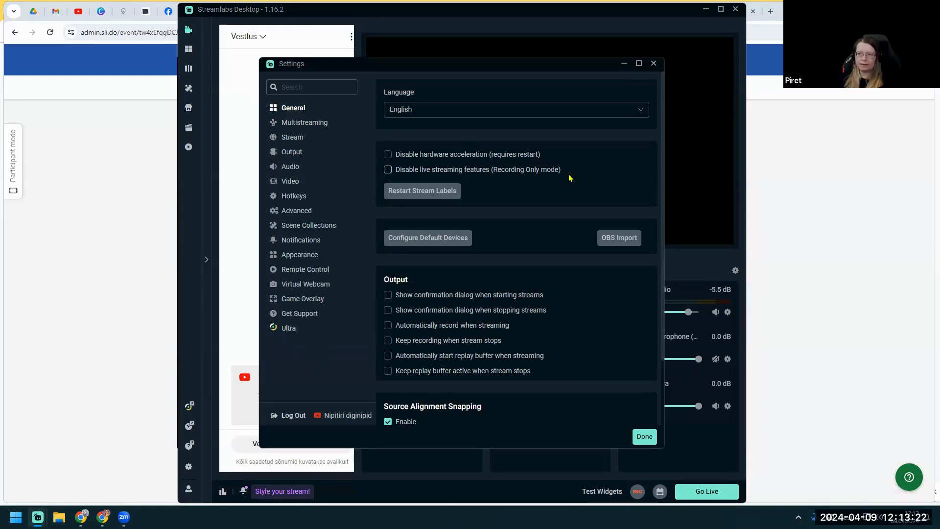
scroll(573, 186, down, 2)
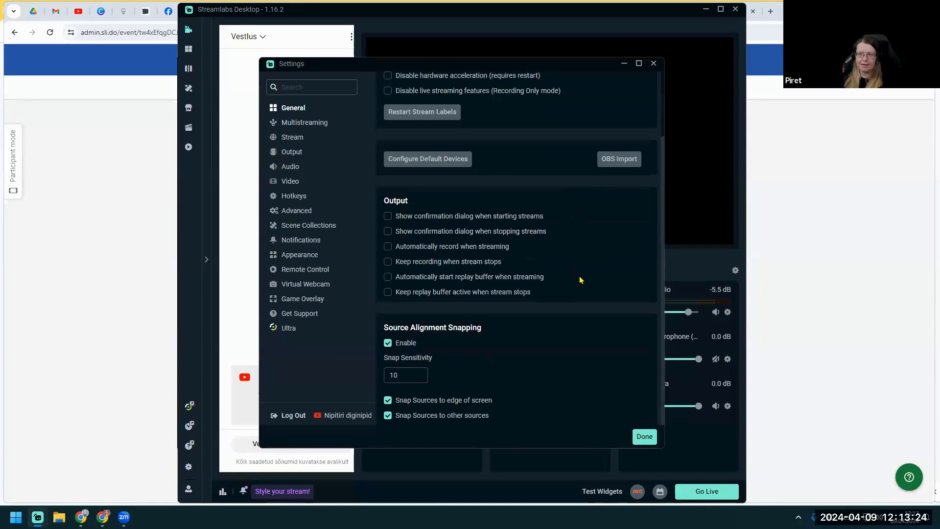
scroll(579, 279, up, 2)
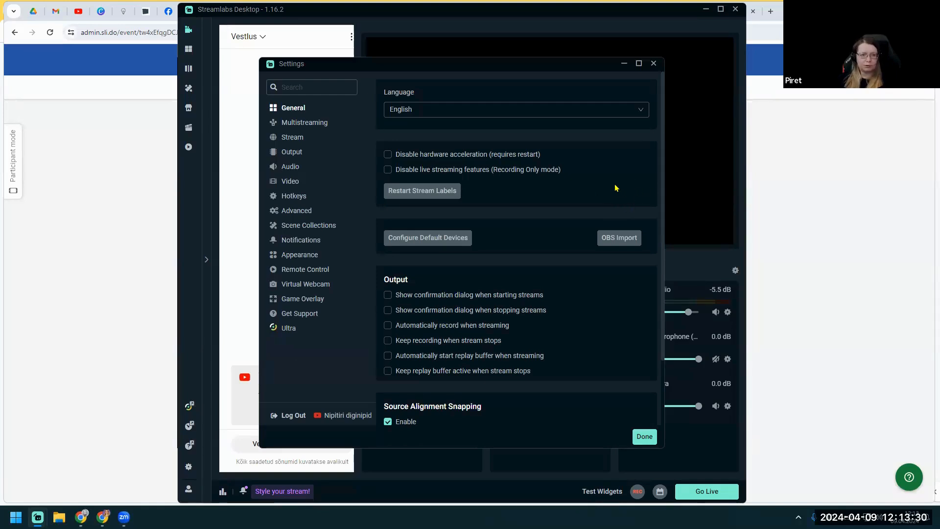
Step: Open the Stream settings and examine the stream type, service, server and stream key fields
click(293, 139)
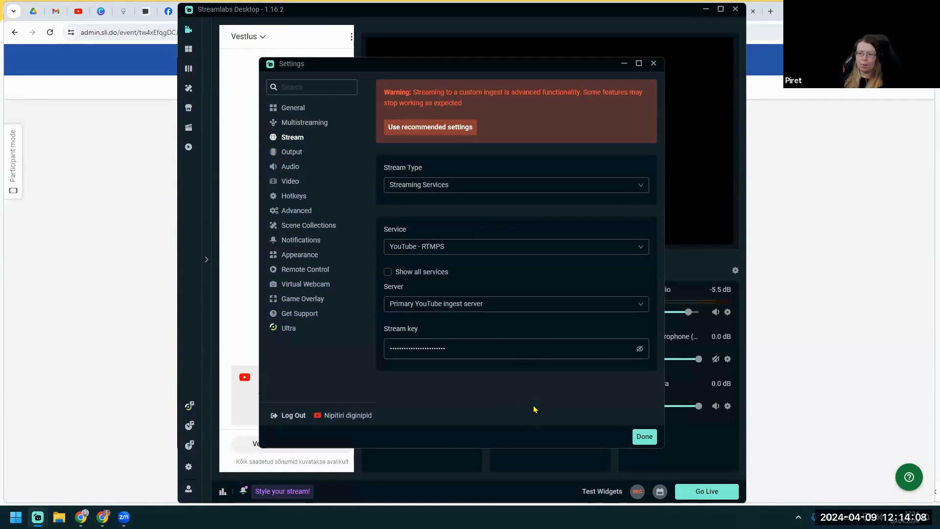
click(394, 348)
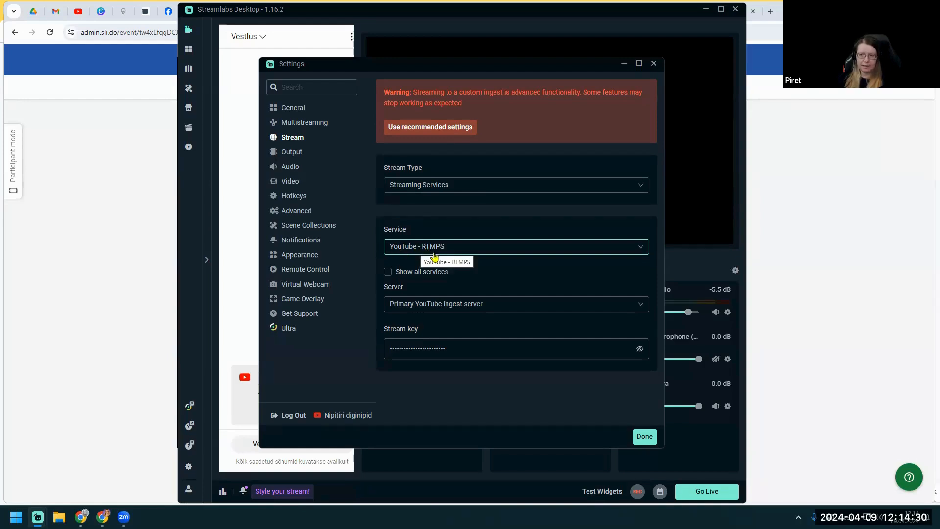
click(418, 347)
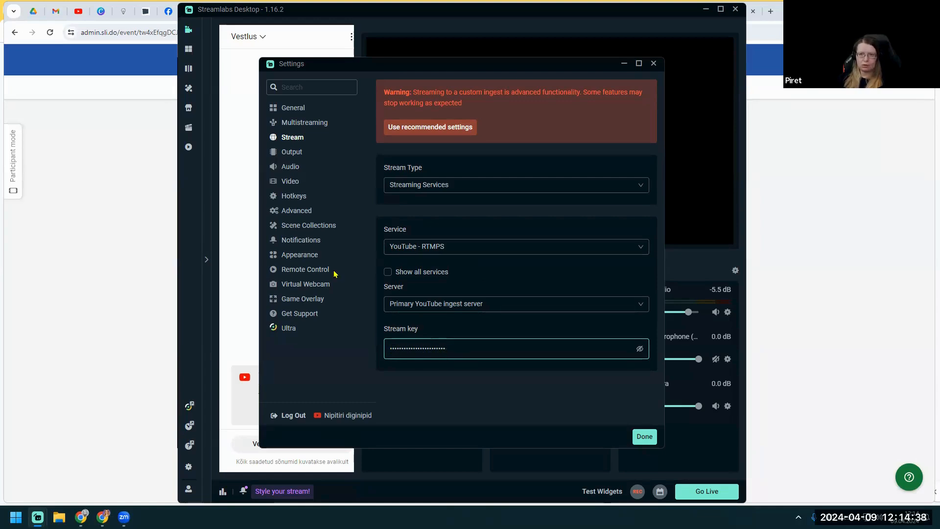
Step: Switch to YouTube and open the upcoming Livestreaming Basics stream from the channel's live content in the Live Control Room
click(79, 12)
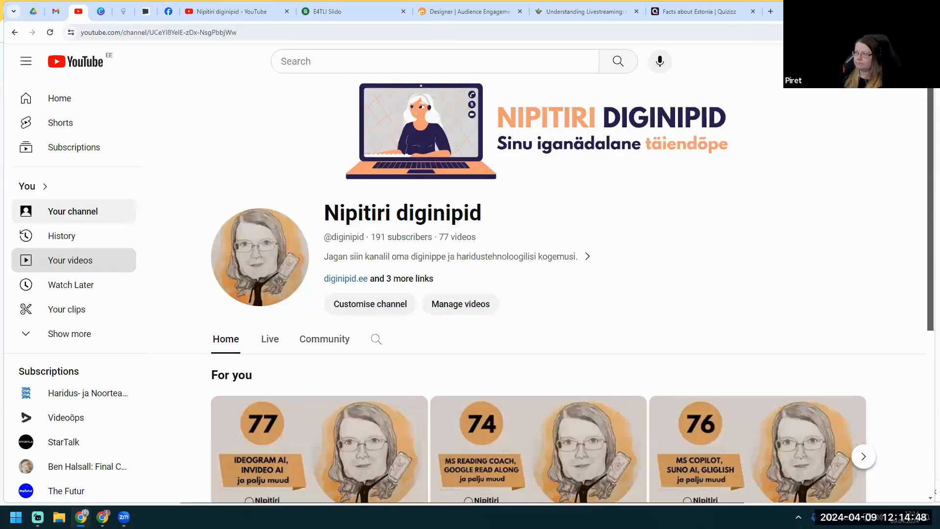
click(897, 61)
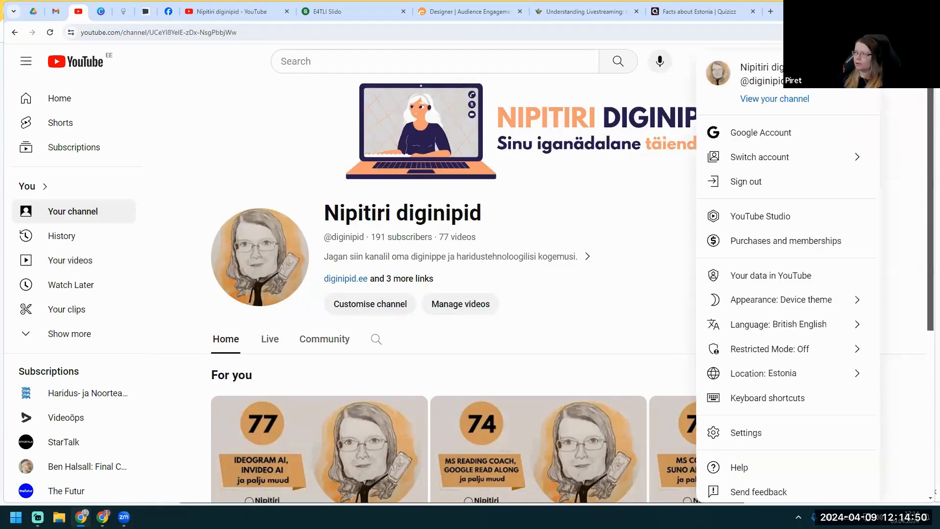
click(58, 260)
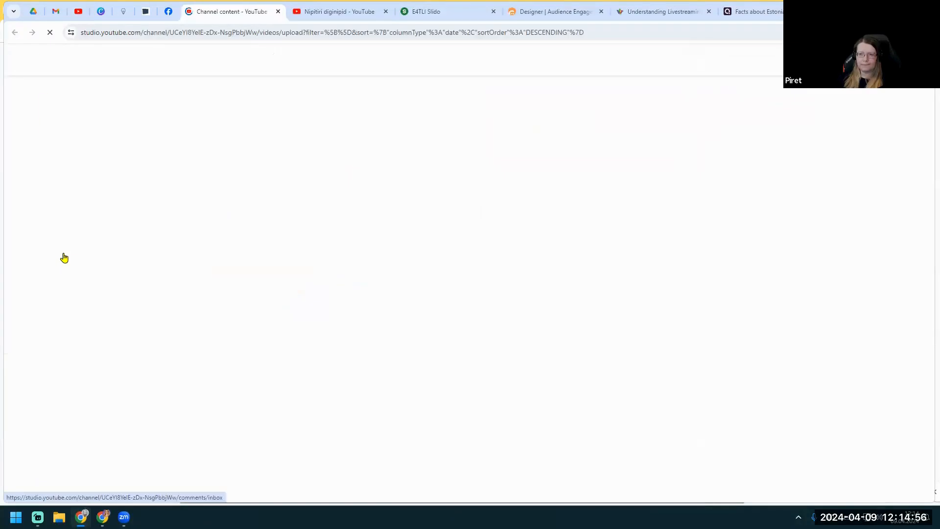
click(243, 121)
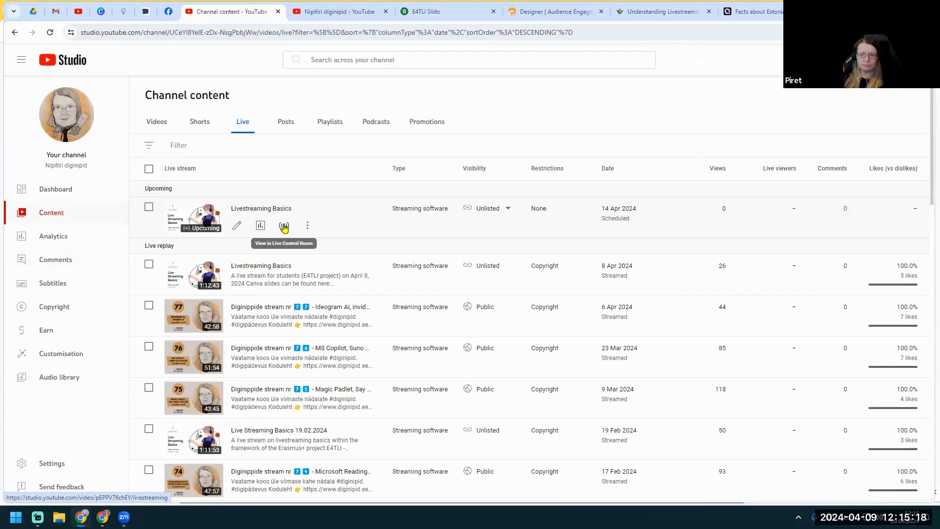
click(284, 226)
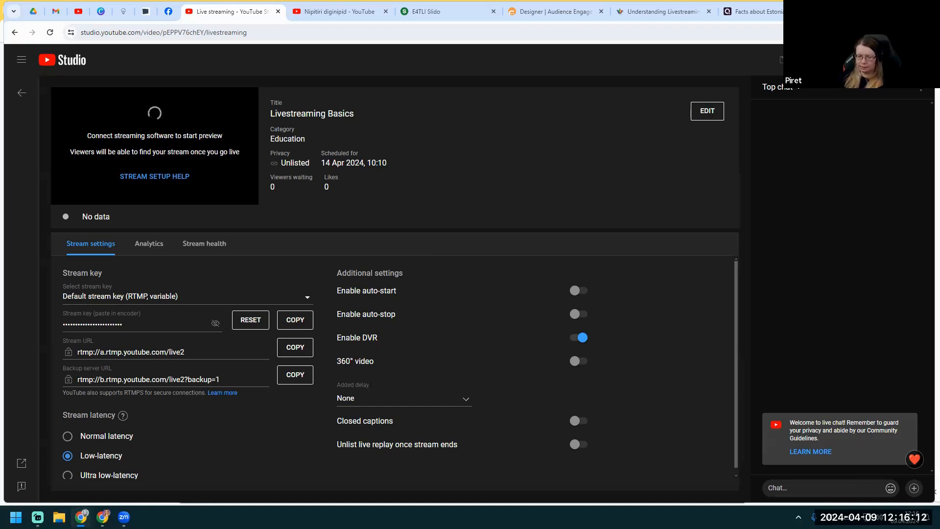
Step: Switch back to the Streamlabs settings window and activate the stream key field
mouse_move(37, 517)
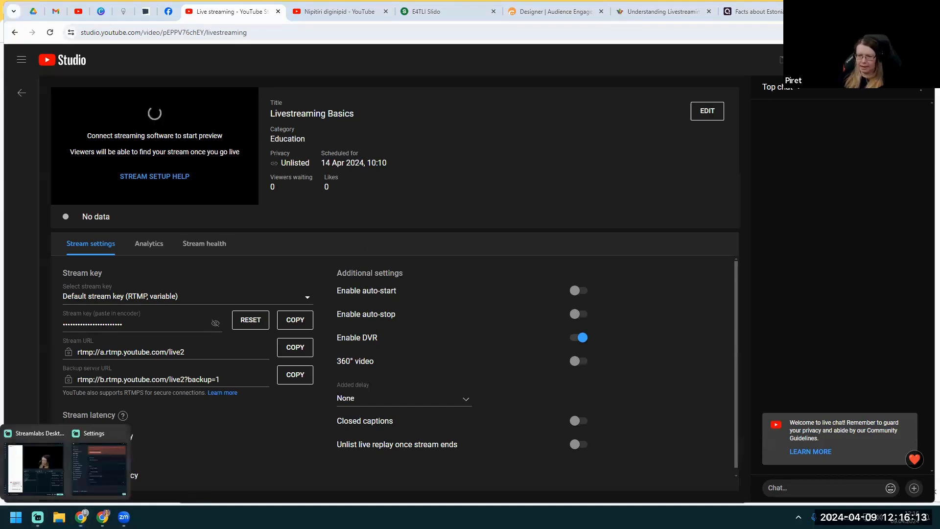
click(88, 474)
click(393, 347)
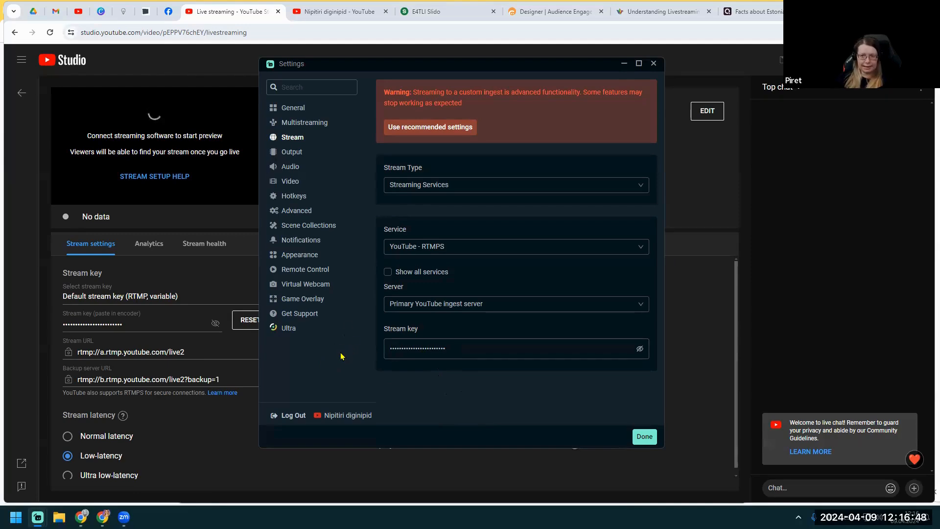
Step: Open the Output settings and examine the encoder choices available for streaming
click(293, 152)
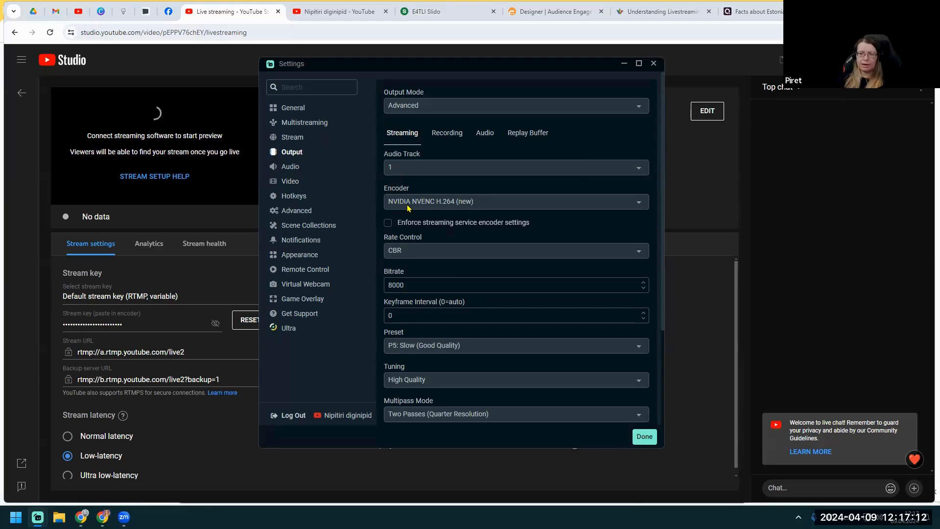
click(638, 202)
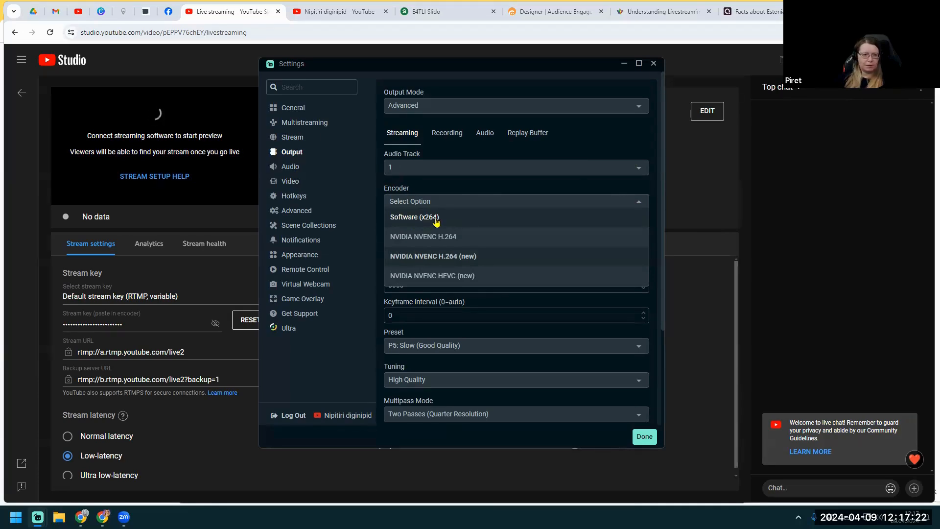
click(653, 189)
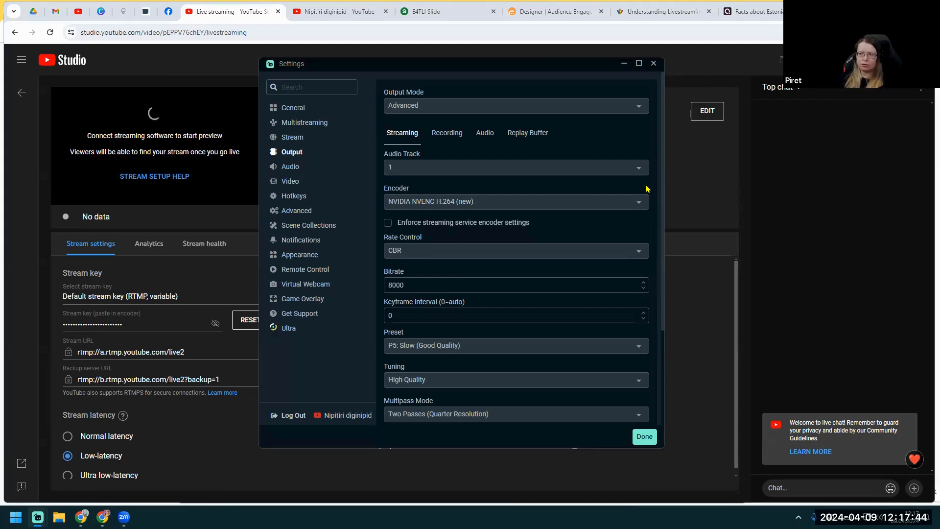
click(630, 204)
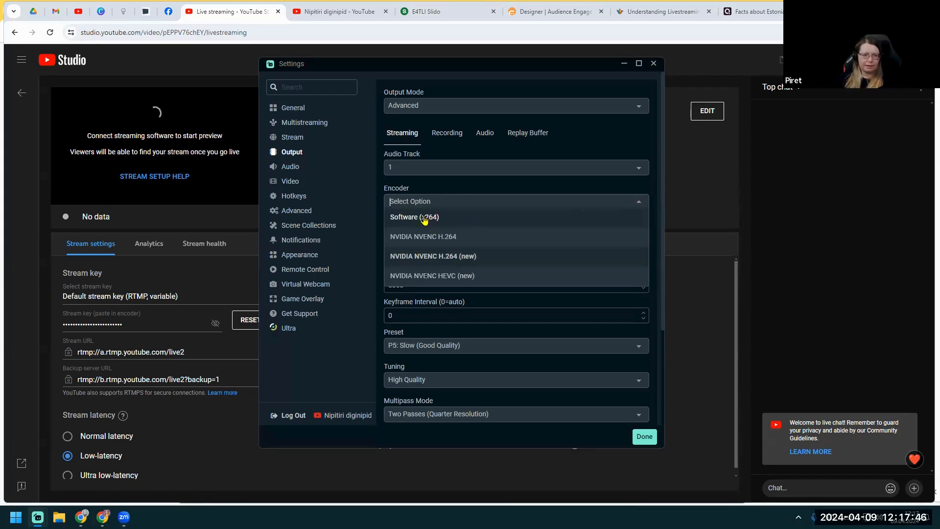
click(654, 183)
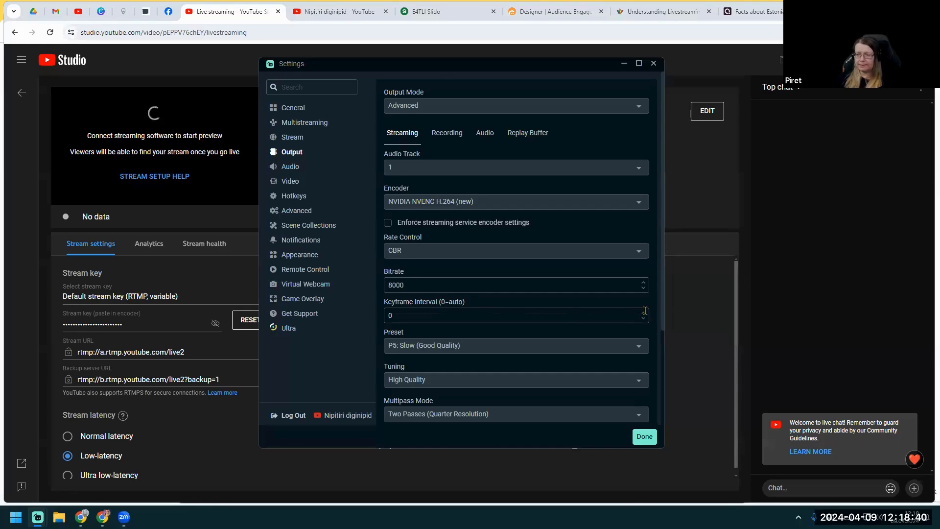
Step: Examine the streaming encoder's Tuning and Profile choices, keeping High Quality and high
scroll(647, 311, down, 3)
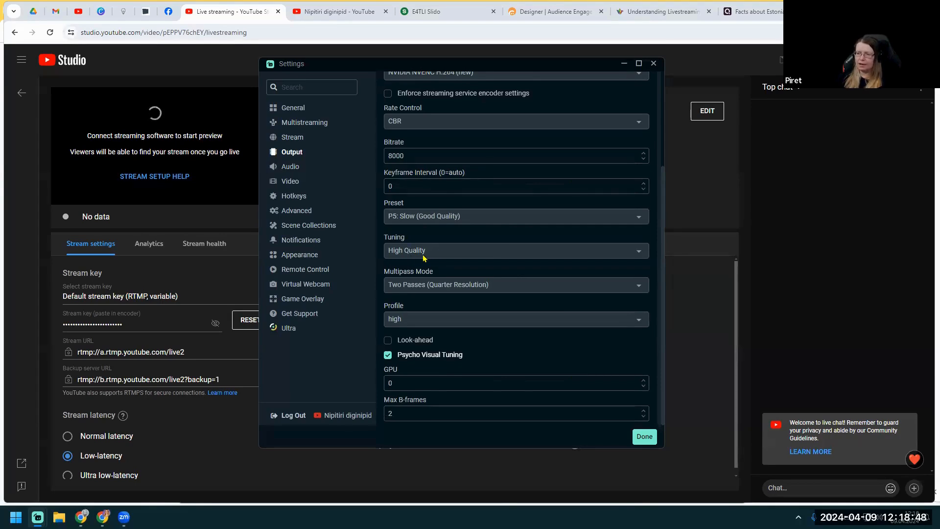
click(639, 251)
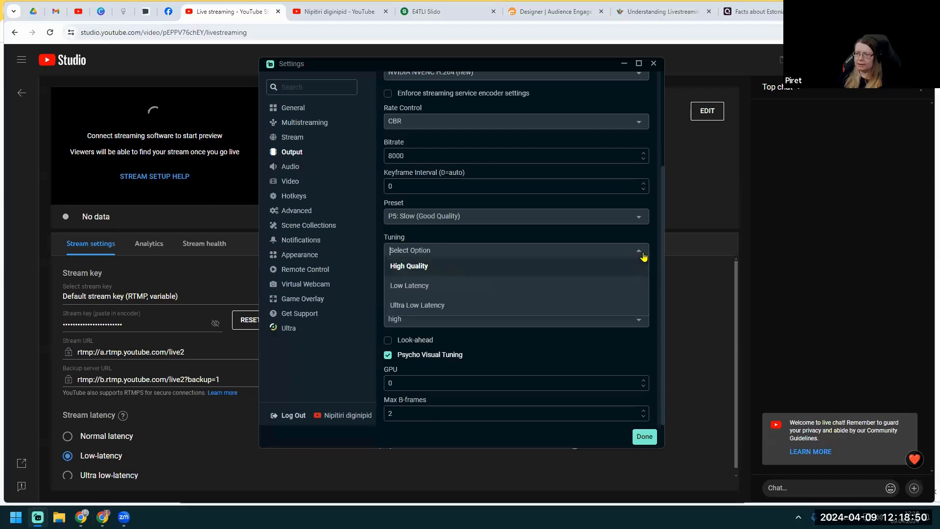
key(Return)
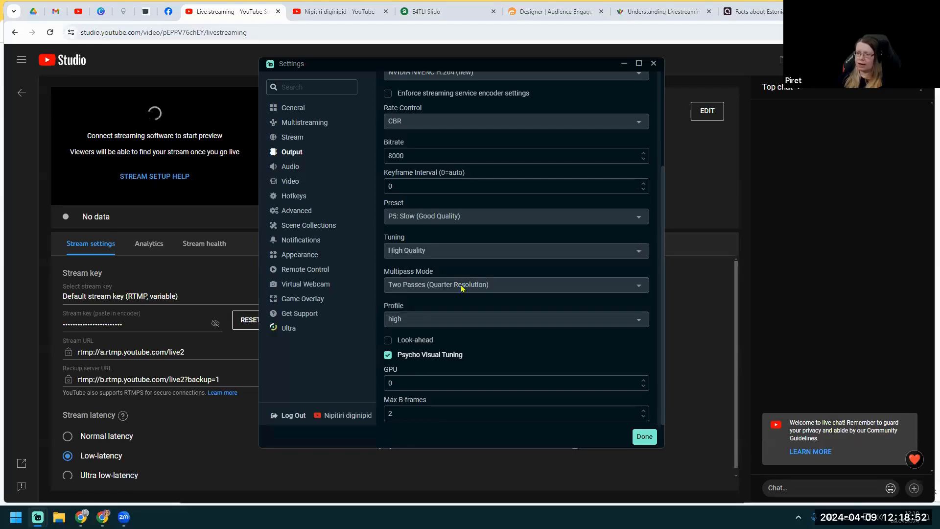
click(643, 324)
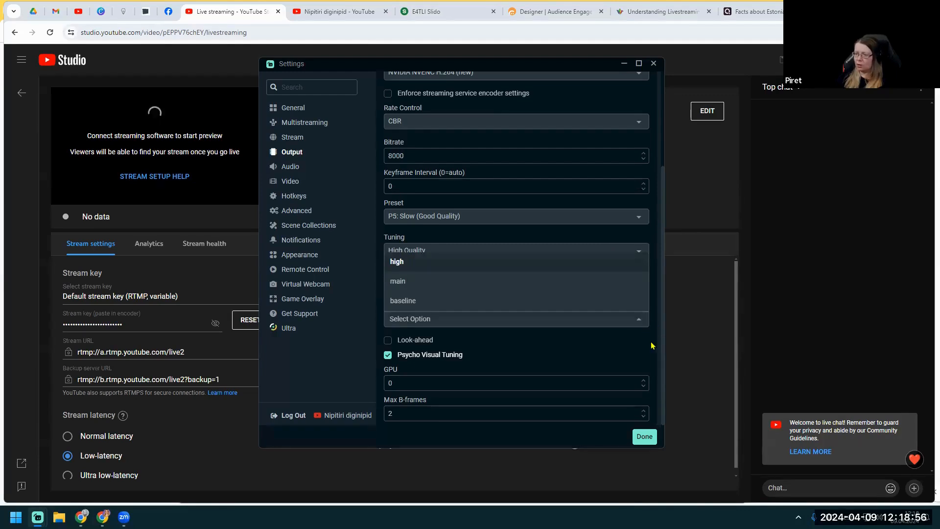
key(Return)
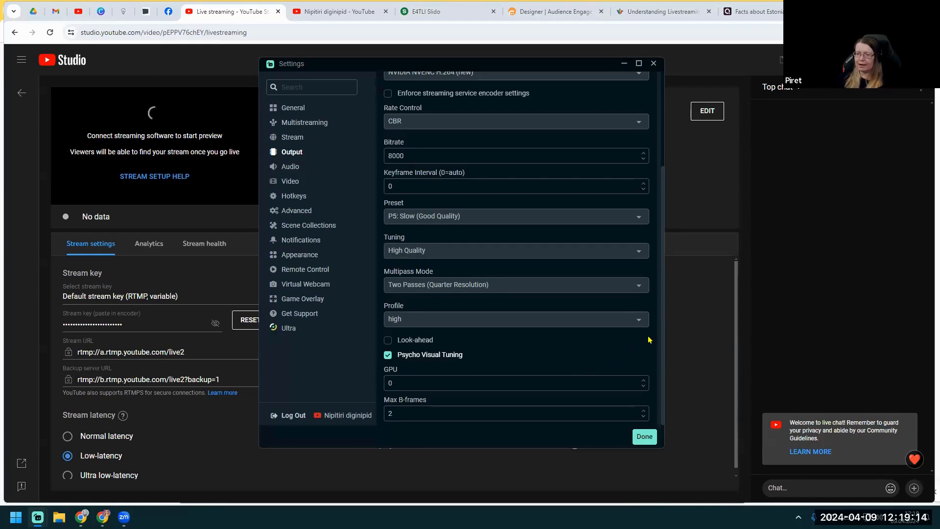
scroll(658, 347, up, 3)
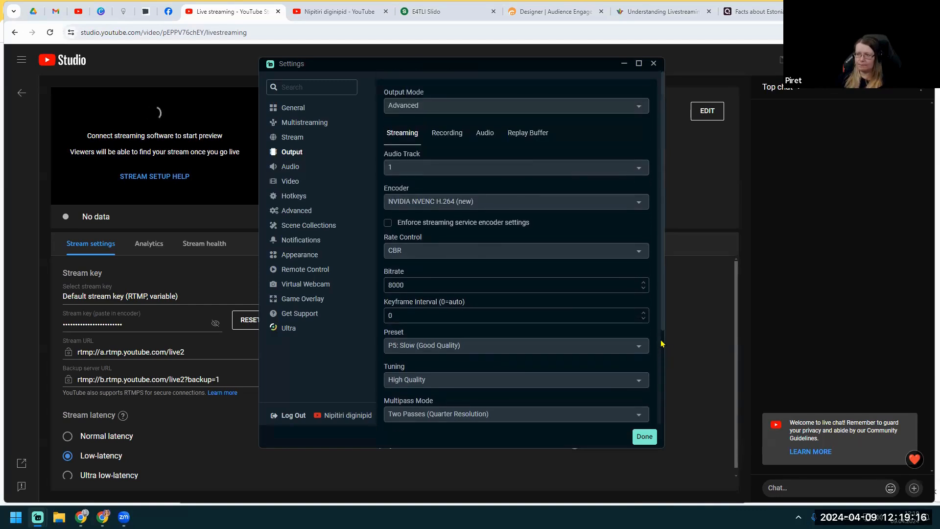
Step: Examine the recording output settings, such as path, format and encoder, and return to the streaming output settings
click(449, 136)
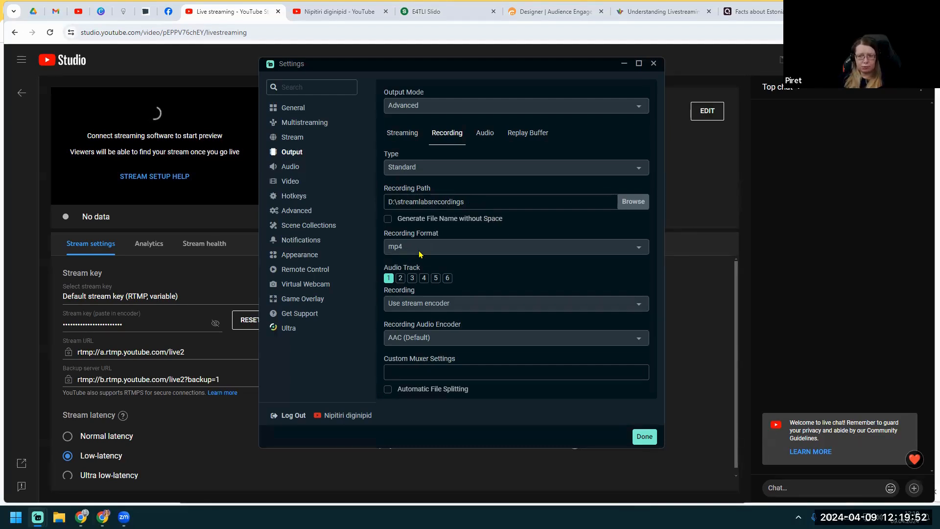
click(401, 135)
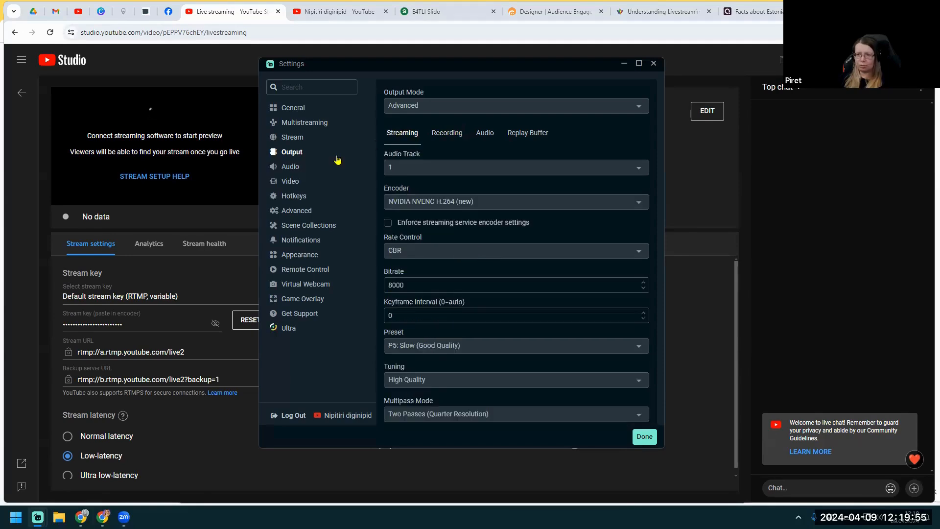
Step: Review the audio device settings and the video resolution and FPS settings, and close the settings window
click(290, 167)
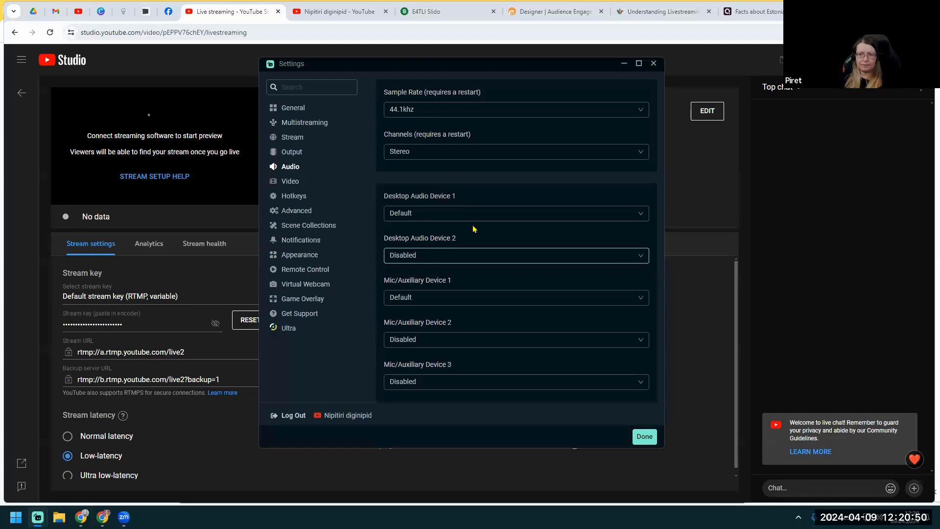
click(287, 183)
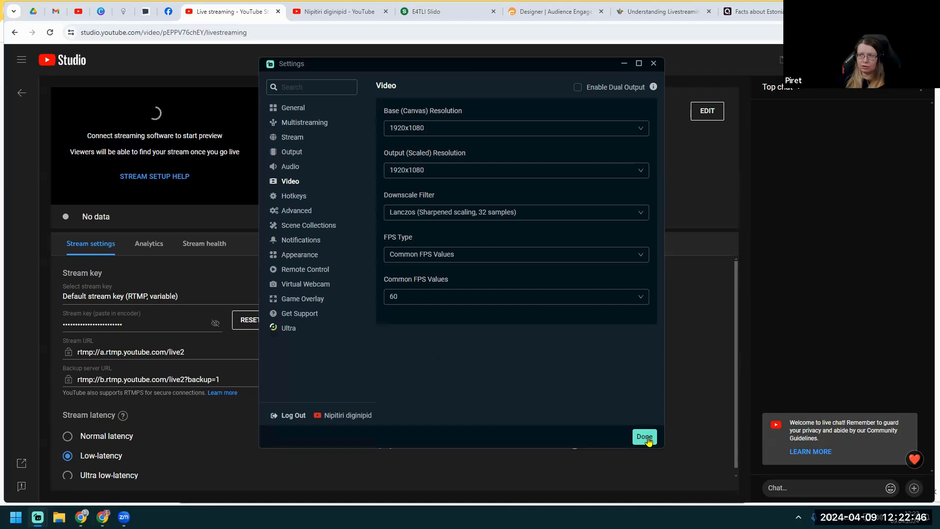
click(653, 64)
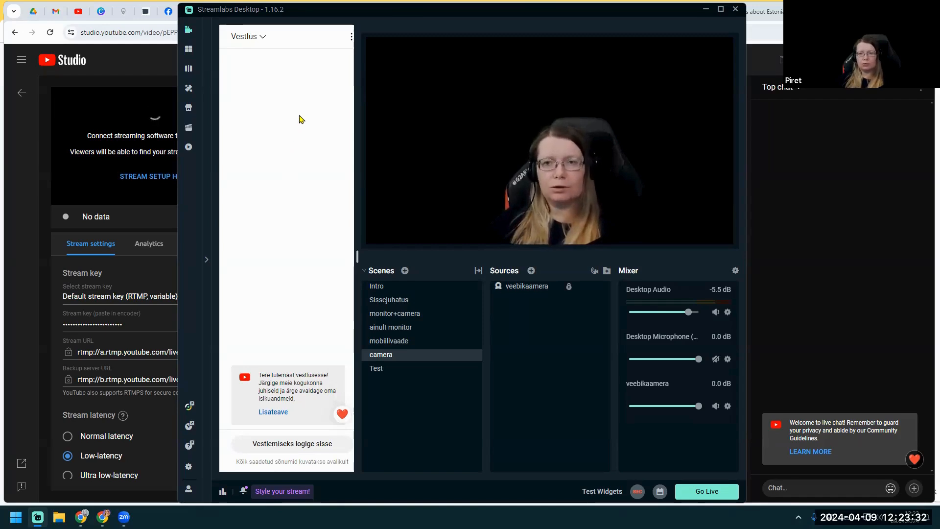
Step: Open the layout editor, and in the browser list the YouTube channel's live streams in Studio's content page
click(189, 50)
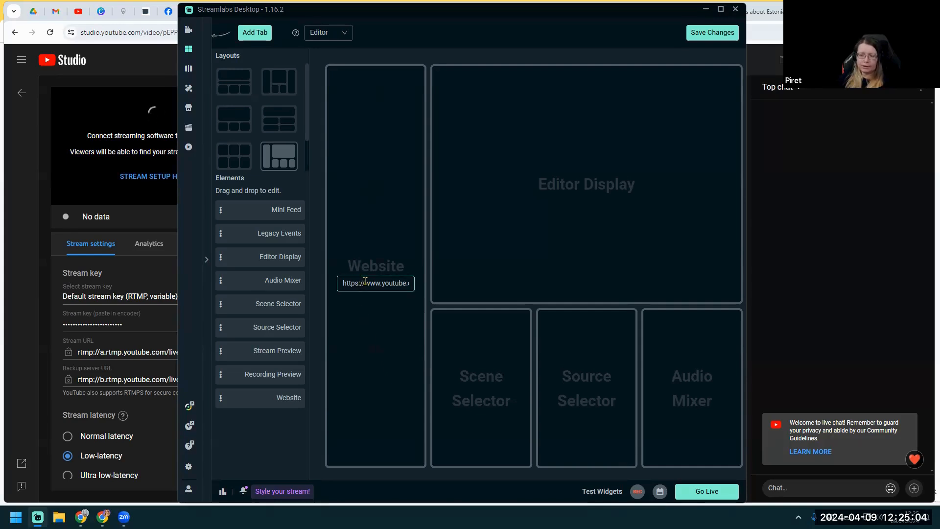
click(79, 11)
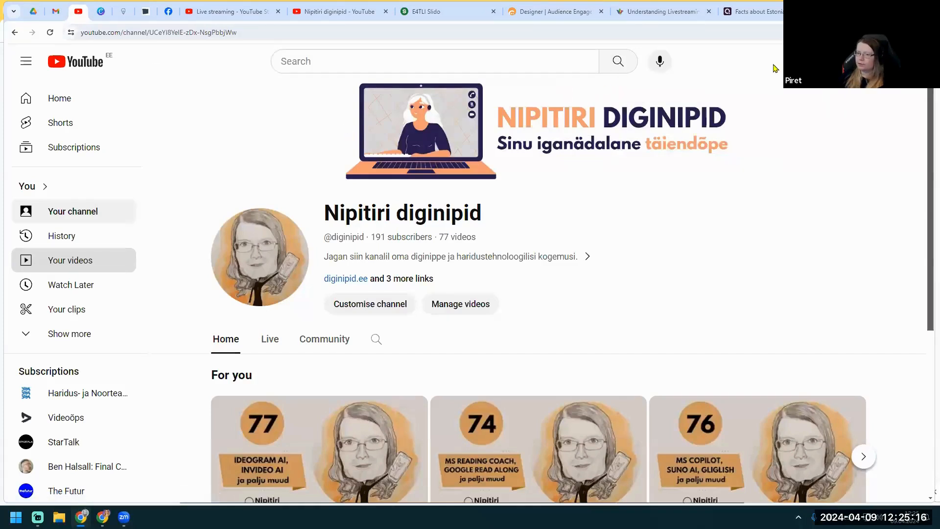
click(56, 263)
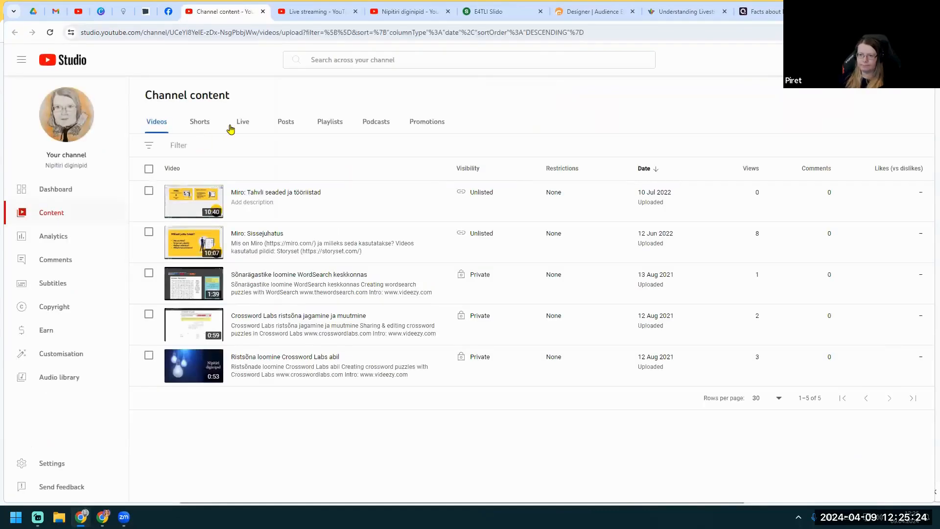
click(241, 121)
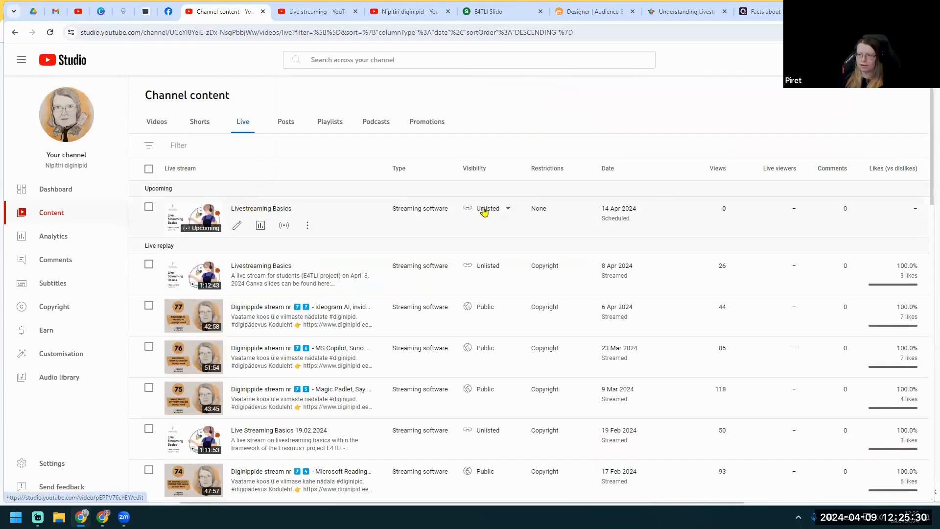
Step: Copy the shareable link of the upcoming Livestreaming Basics stream and open it in a new browser tab
mouse_move(488, 212)
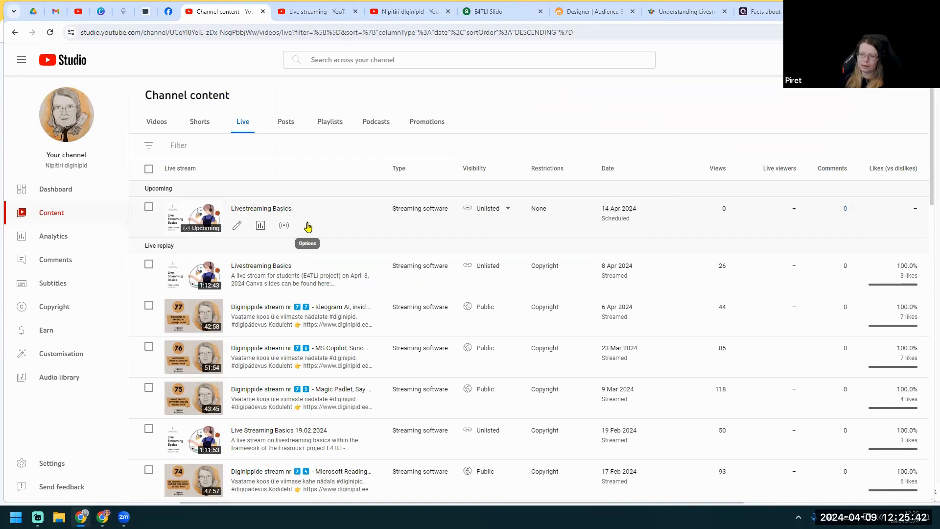
click(307, 227)
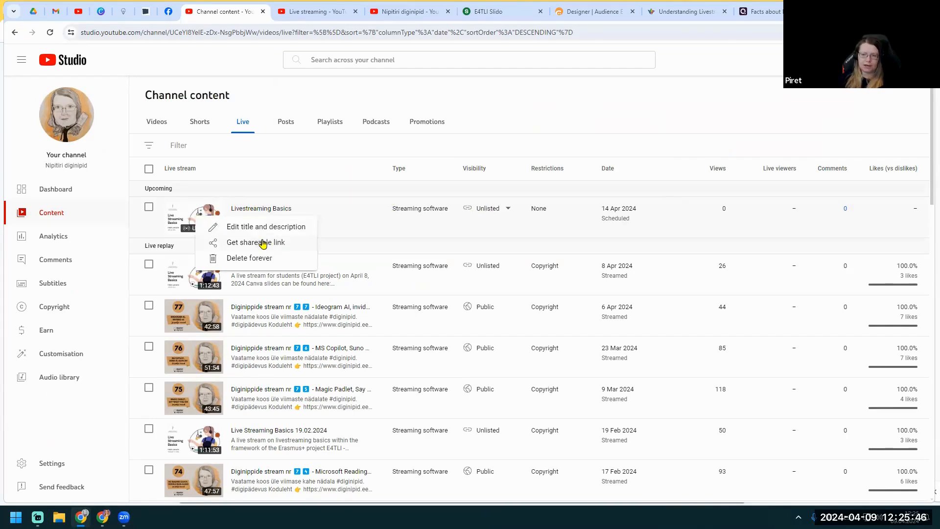
click(264, 242)
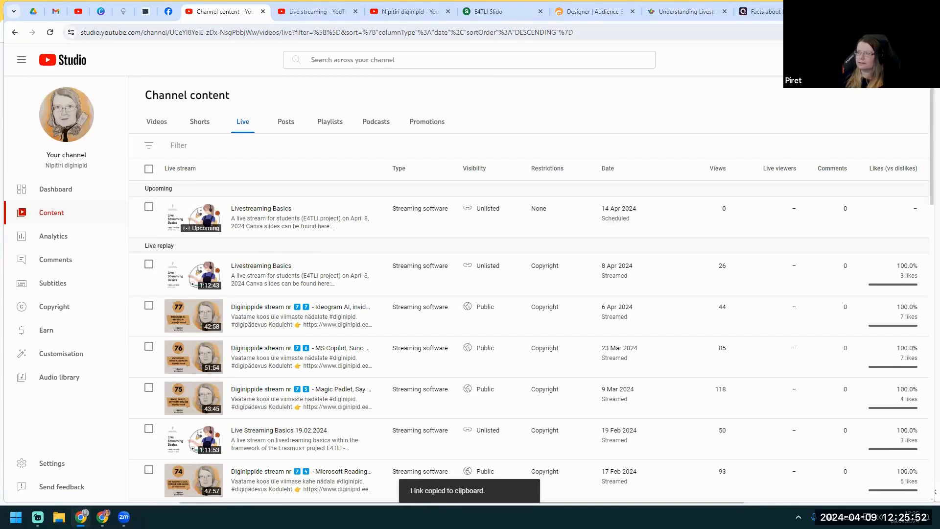
key(ctrl+t)
key(ctrl+v)
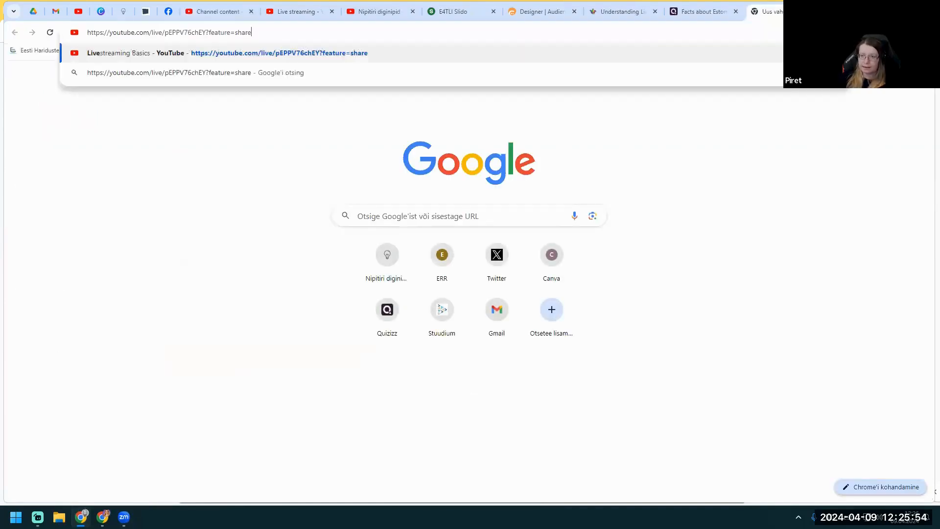
key(Return)
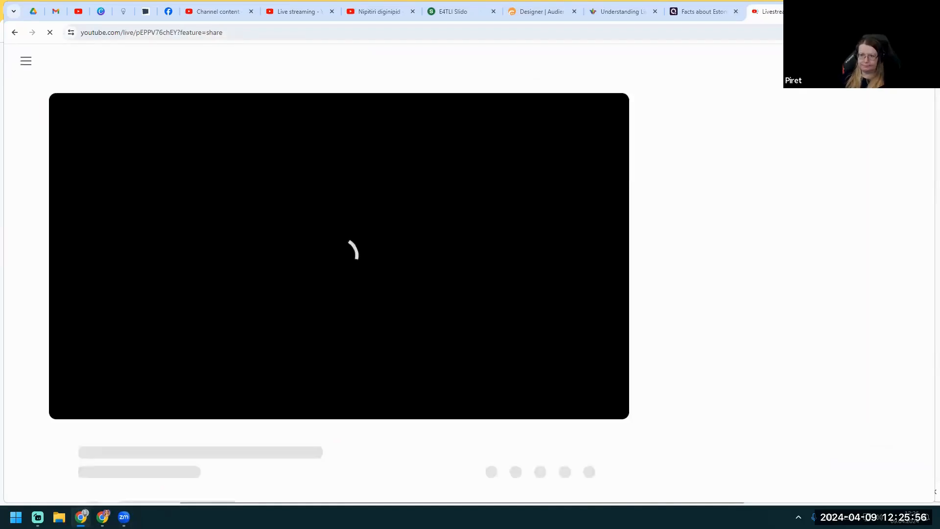
Step: Try to copy the web address of the stream's popped-out live chat, and close the pop-out window
scroll(69, 266, down, 1)
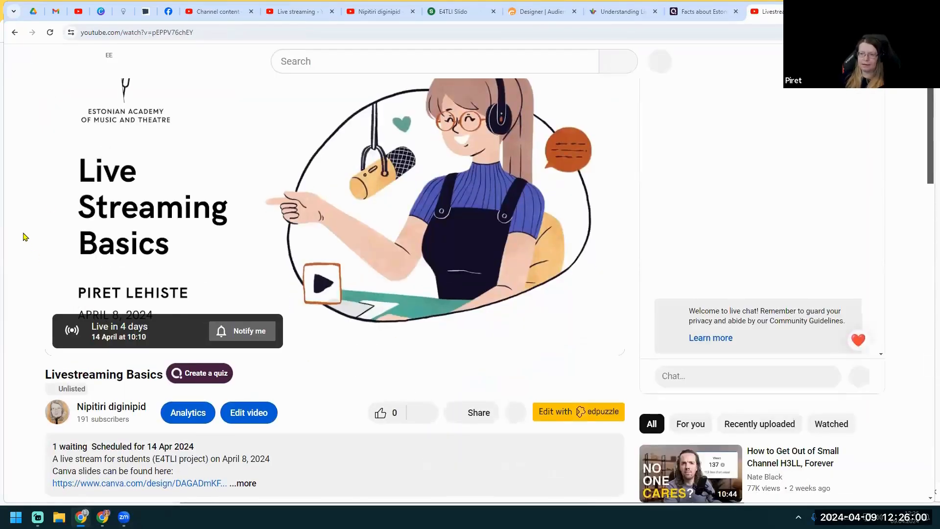
scroll(55, 214, up, 1)
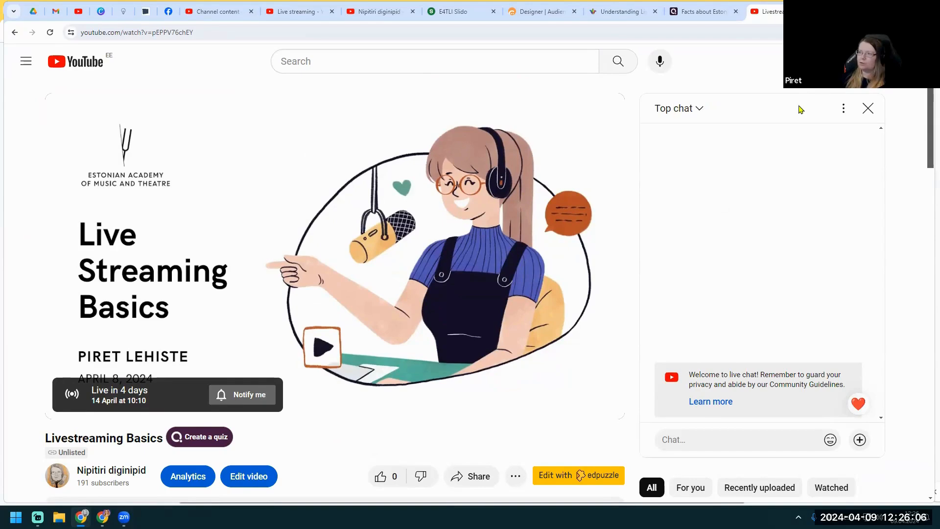
click(839, 110)
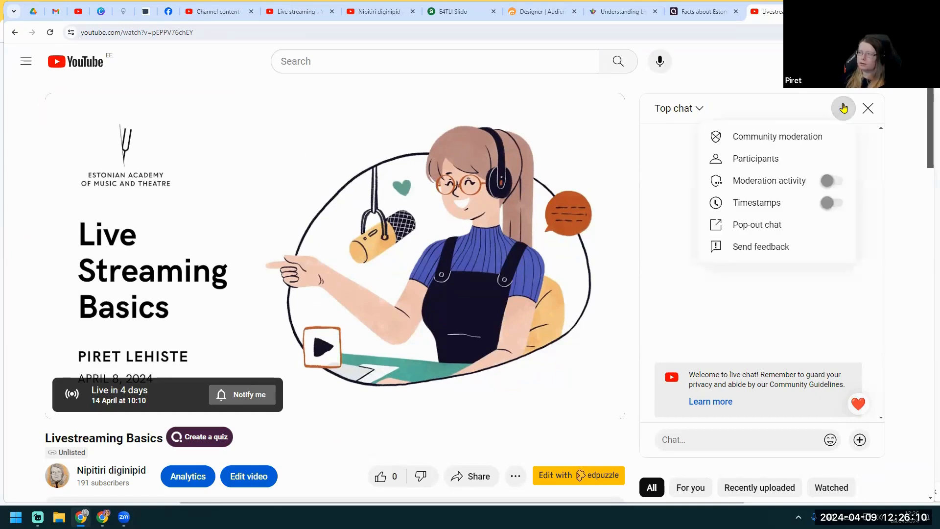
click(783, 226)
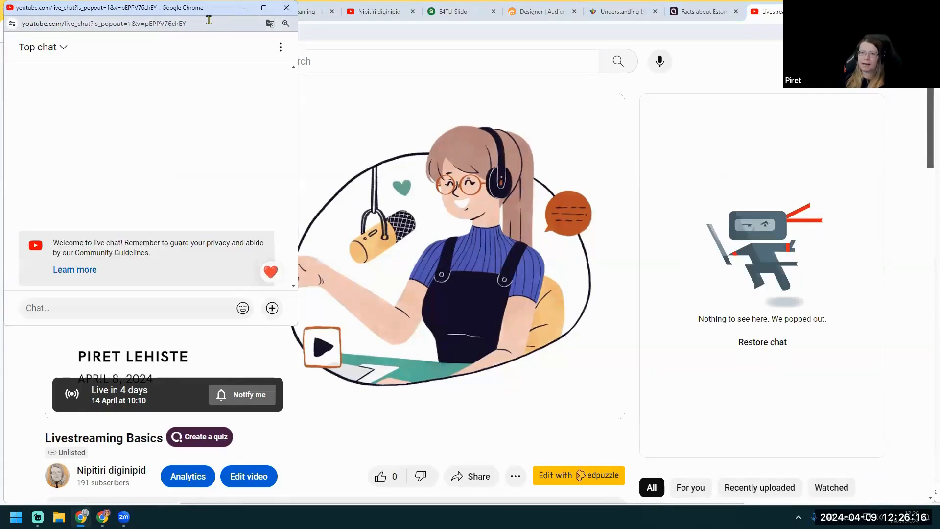
drag(194, 19, 12, 15)
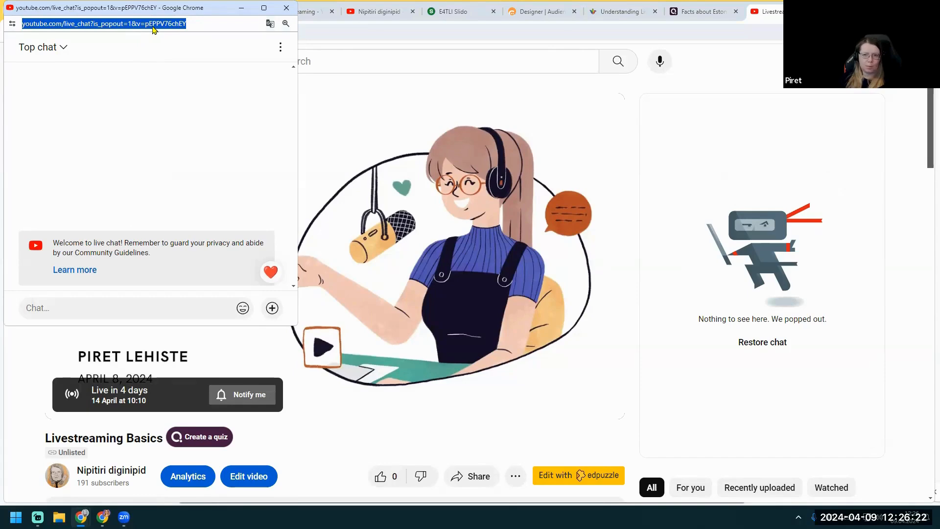
click(286, 7)
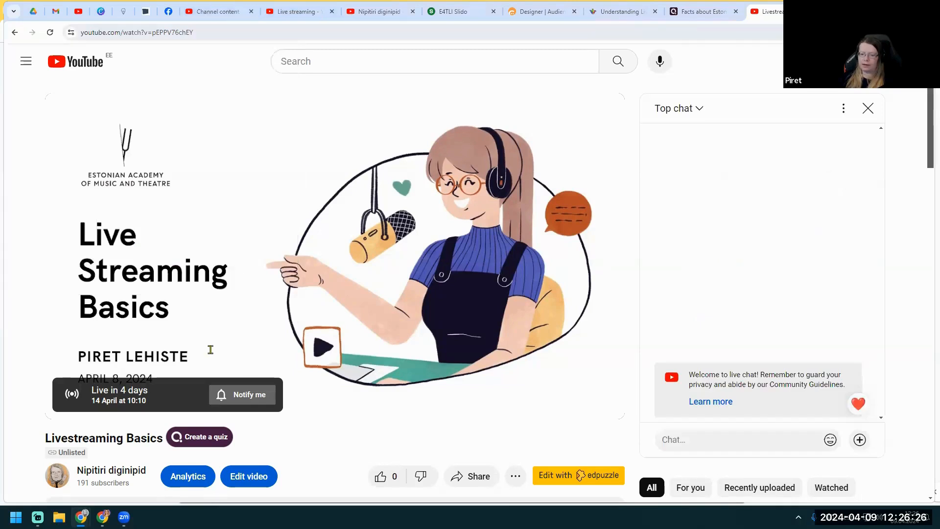
Step: Switch to Streamlabs Desktop, replace the Website element's address with the stream's shared link and save the layout
click(37, 516)
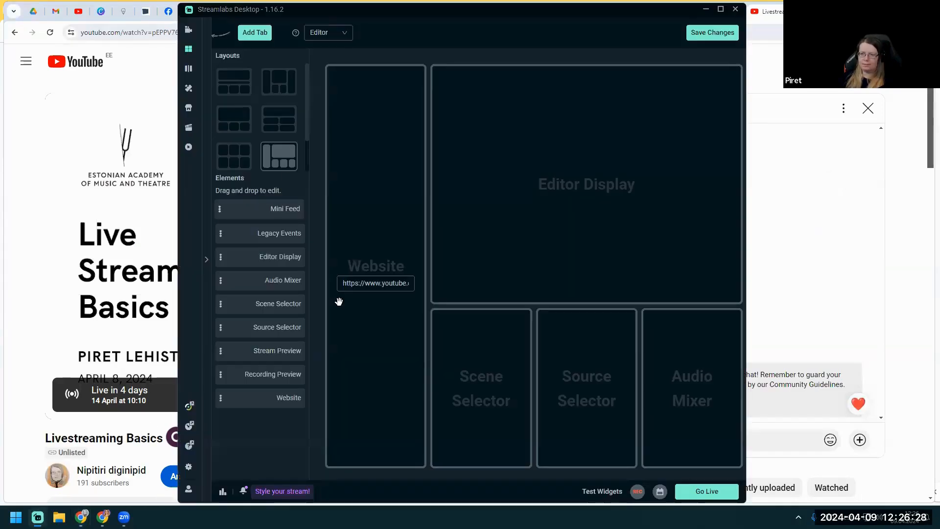
click(357, 282)
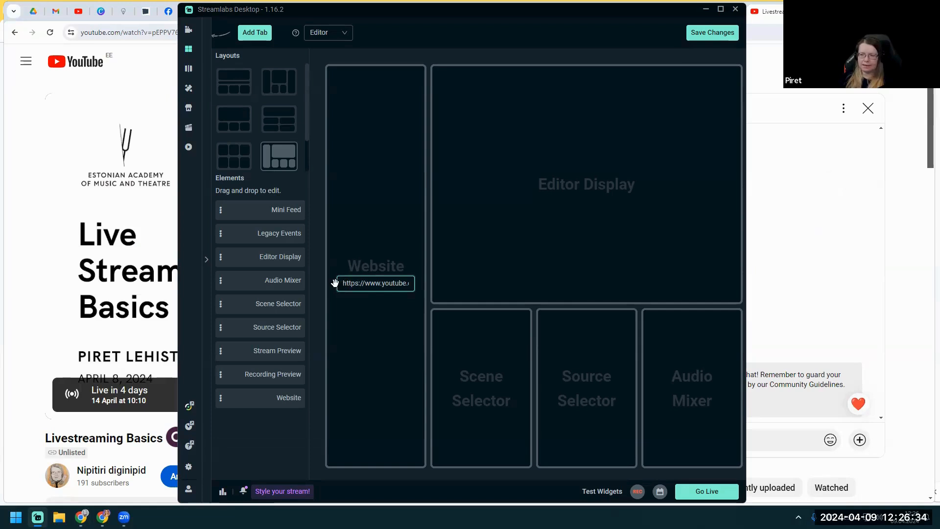
drag(343, 286, 445, 289)
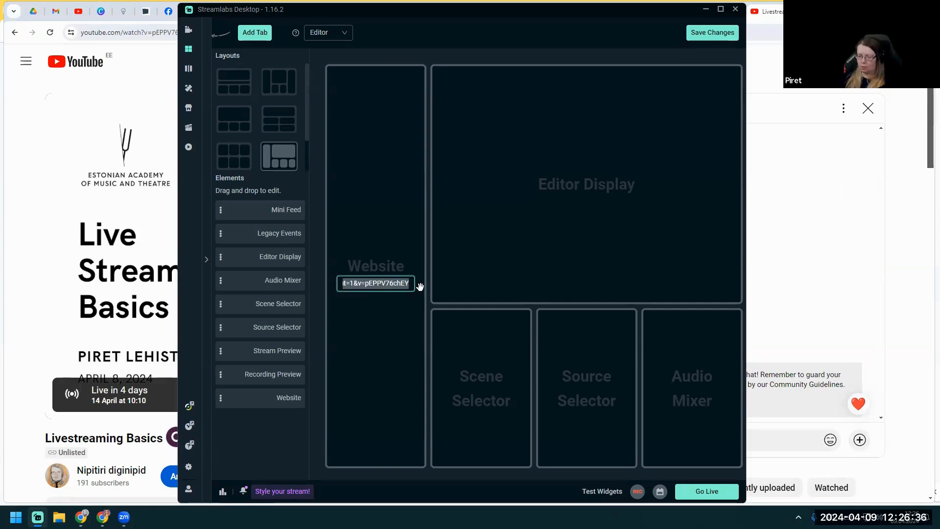
key(BackSpace)
key(ctrl+v)
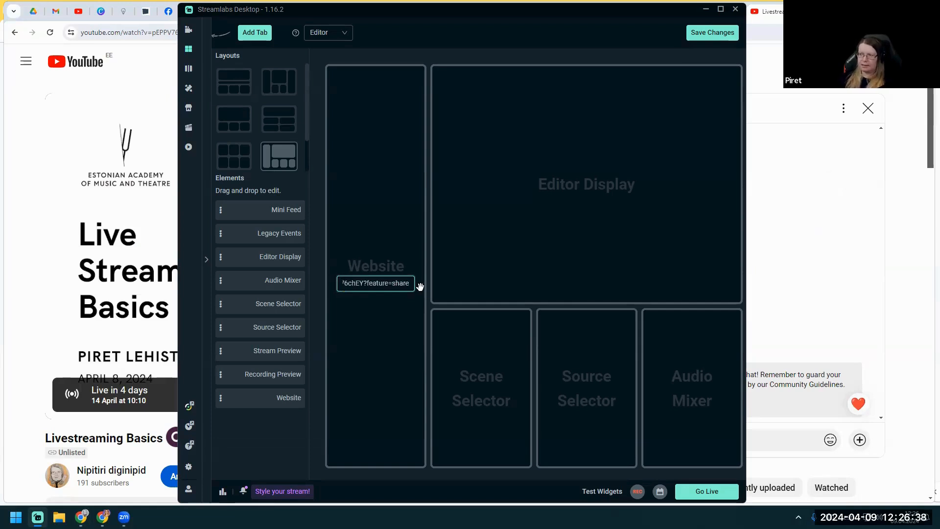
click(713, 33)
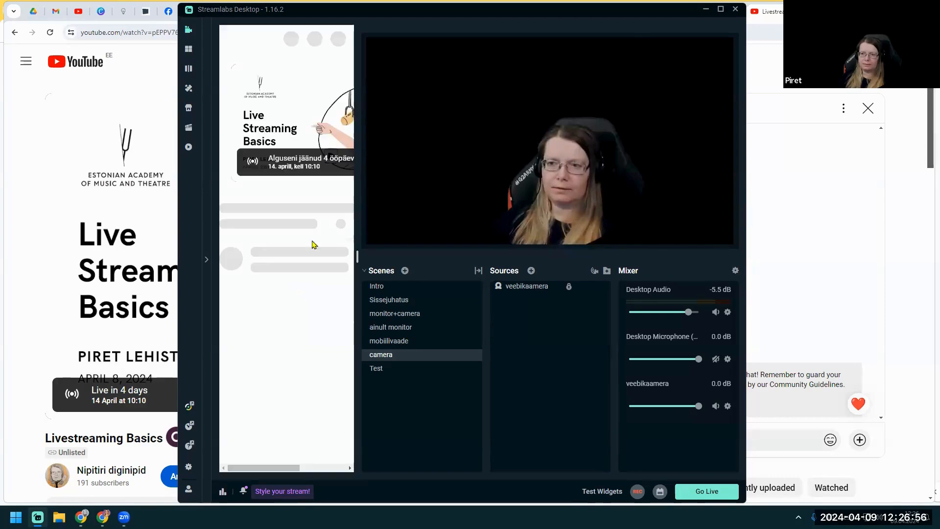
Step: Try wider sizes for the website panel, settle on a narrower one beside the preview, and nudge the window slightly upward
drag(353, 255, 362, 255)
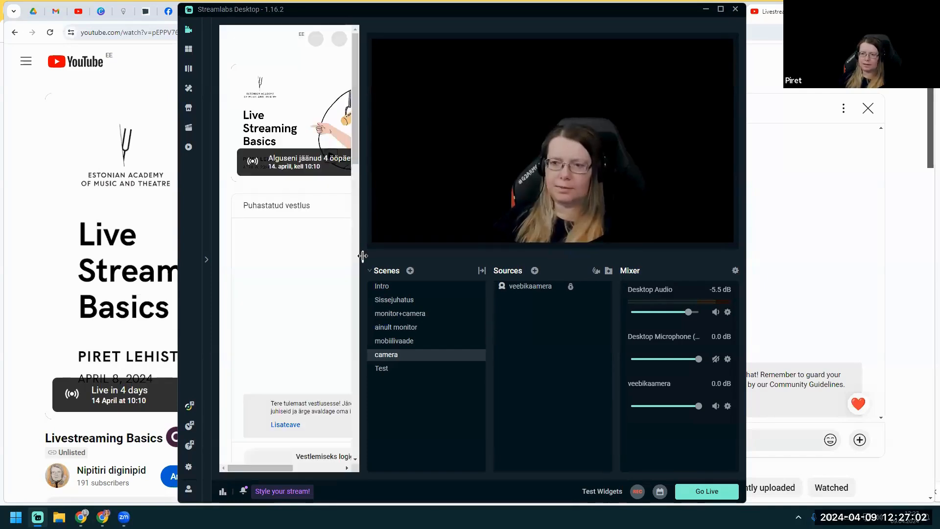
drag(363, 255, 373, 256)
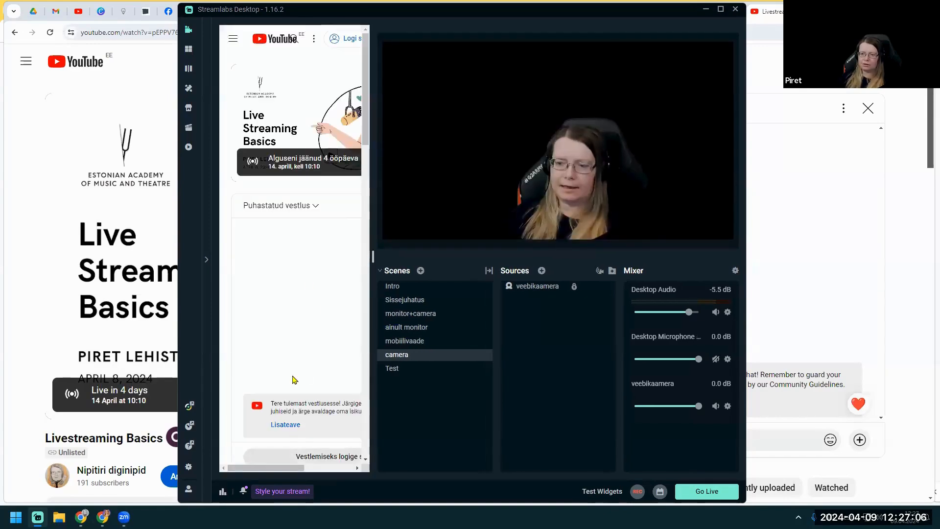
mouse_move(372, 256)
mouse_down()
mouse_move(433, 264)
mouse_move(366, 254)
mouse_move(391, 255)
mouse_move(374, 256)
mouse_up()
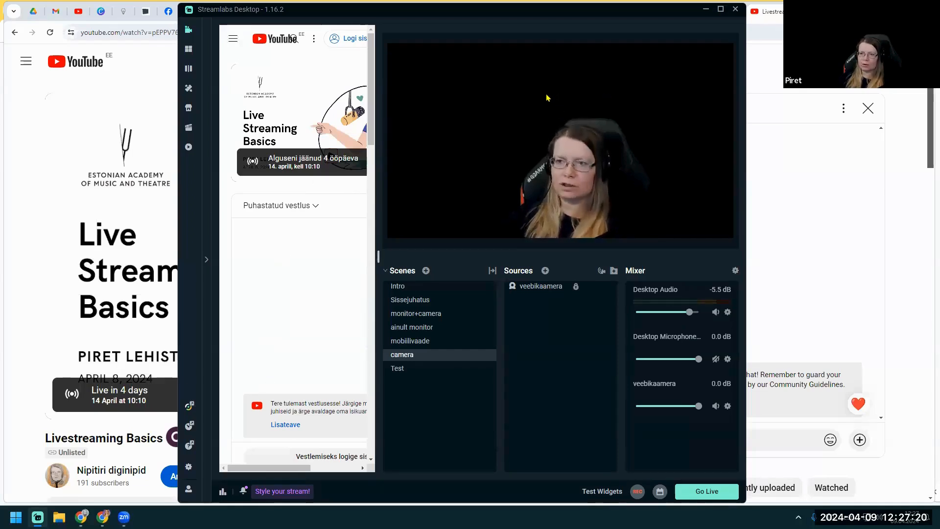
drag(377, 255, 341, 256)
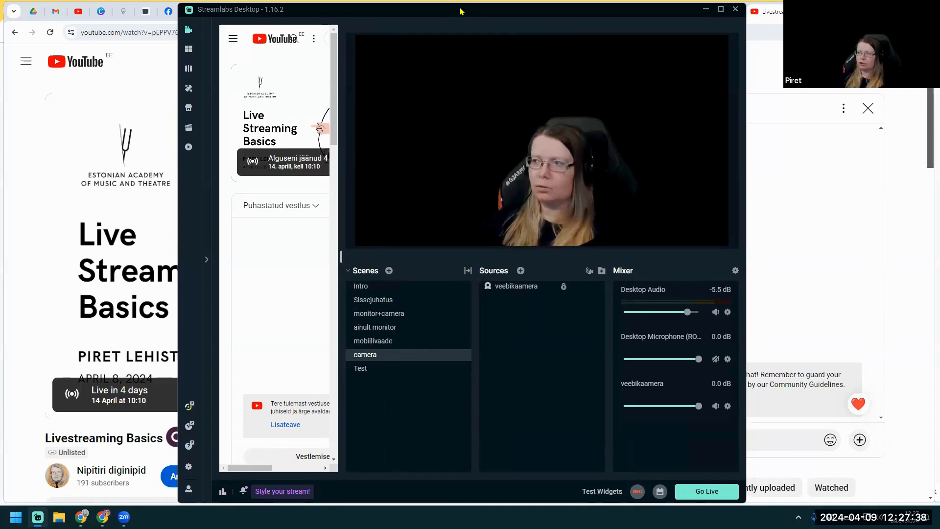
drag(460, 11, 459, 9)
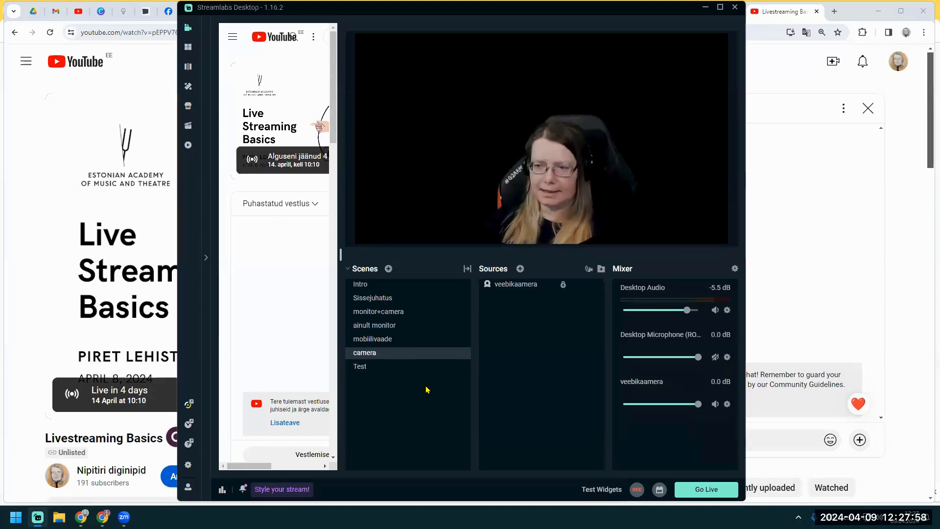
Step: Examine the Intro, Sissejuhatus, monitor+camera, ainult monitor and camera scenes with their sources, and return to Sissejuhatus
click(384, 285)
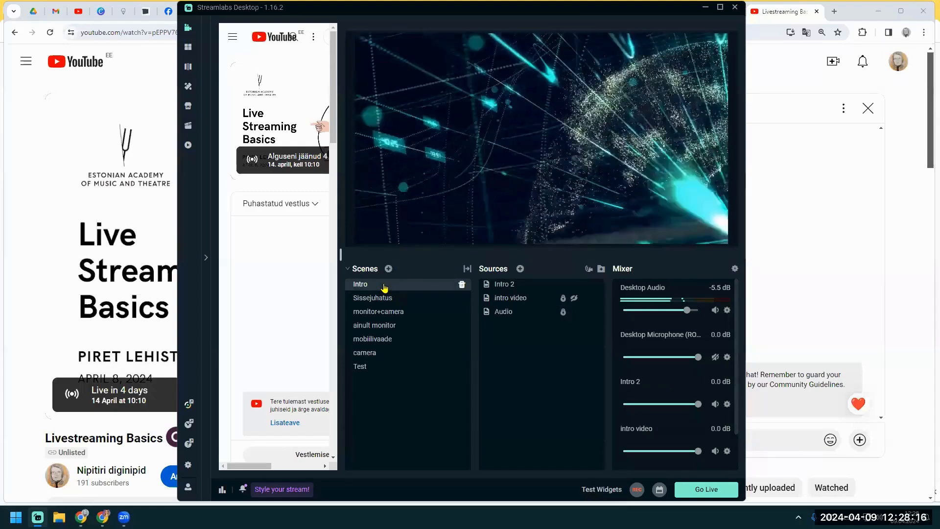
click(388, 297)
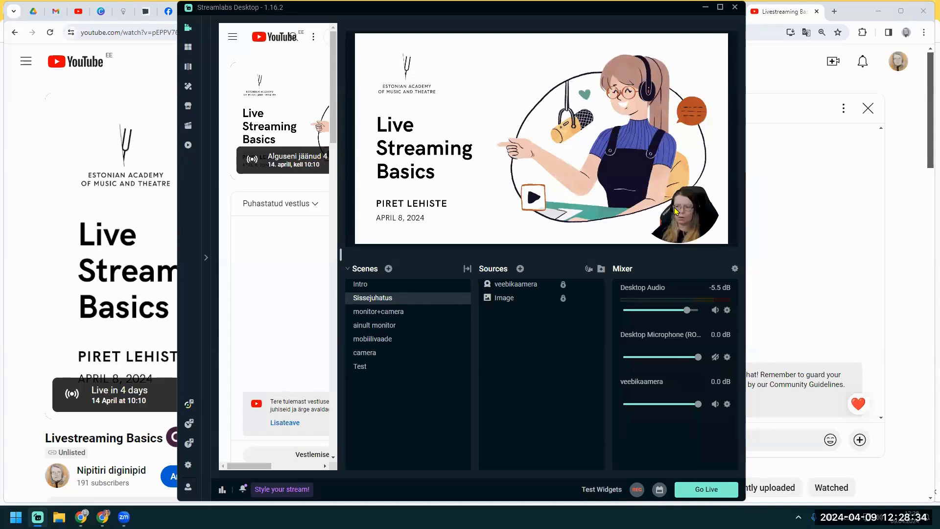
click(375, 314)
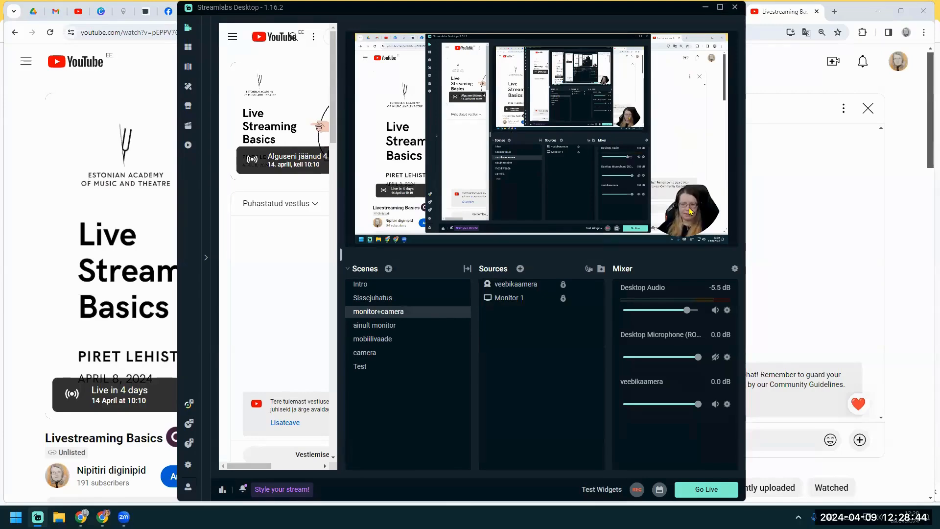
click(375, 326)
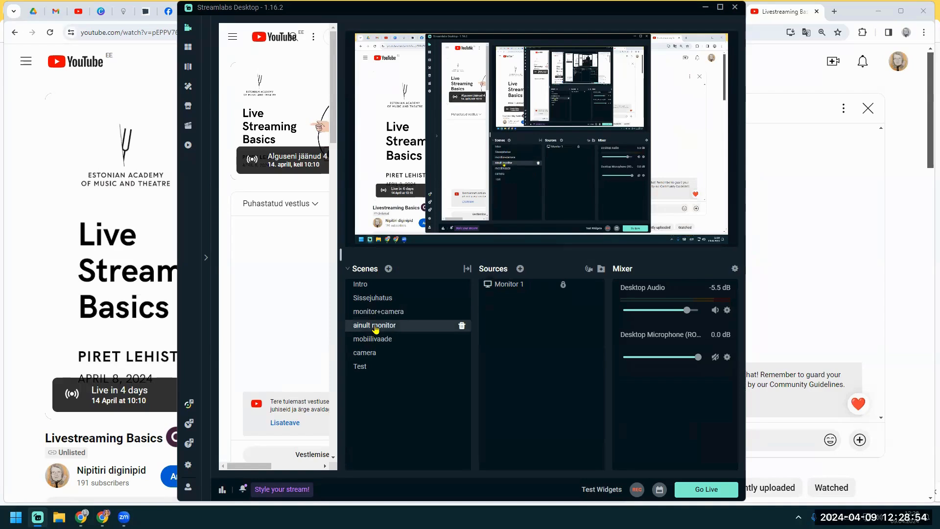
click(372, 354)
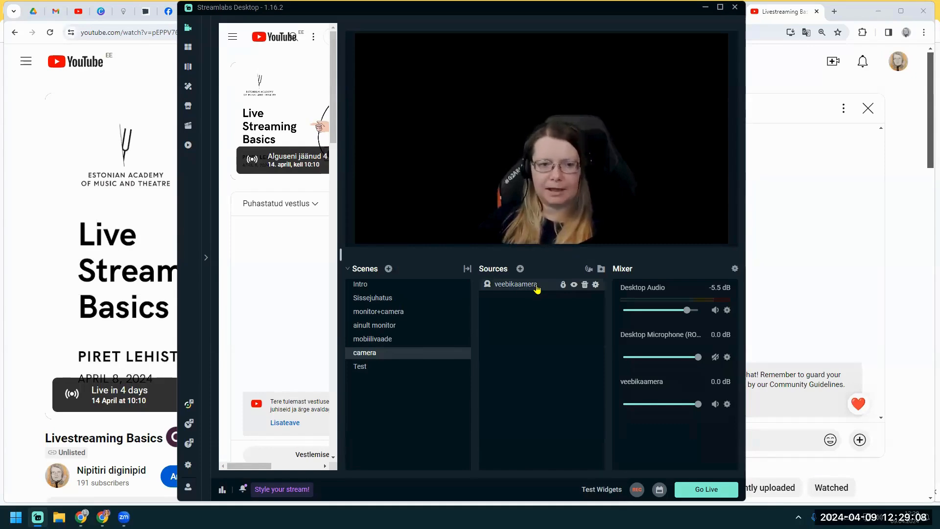
click(379, 299)
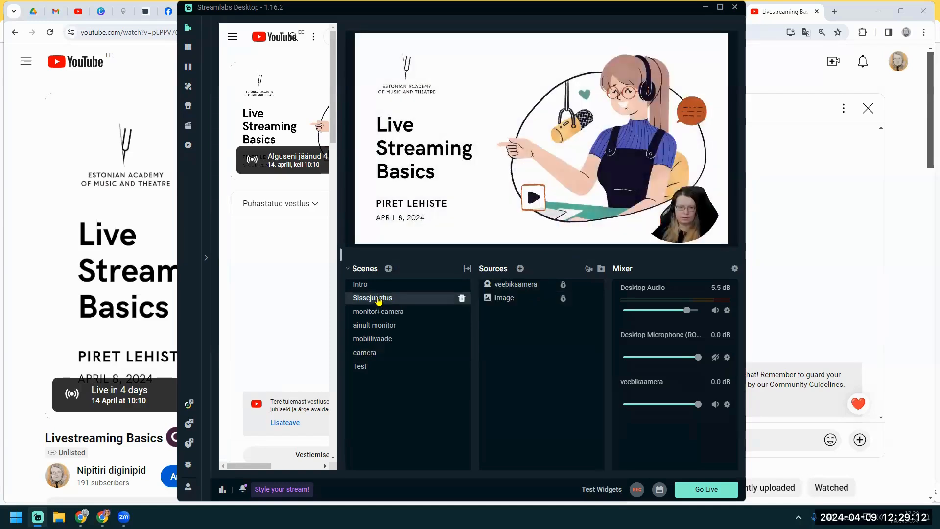
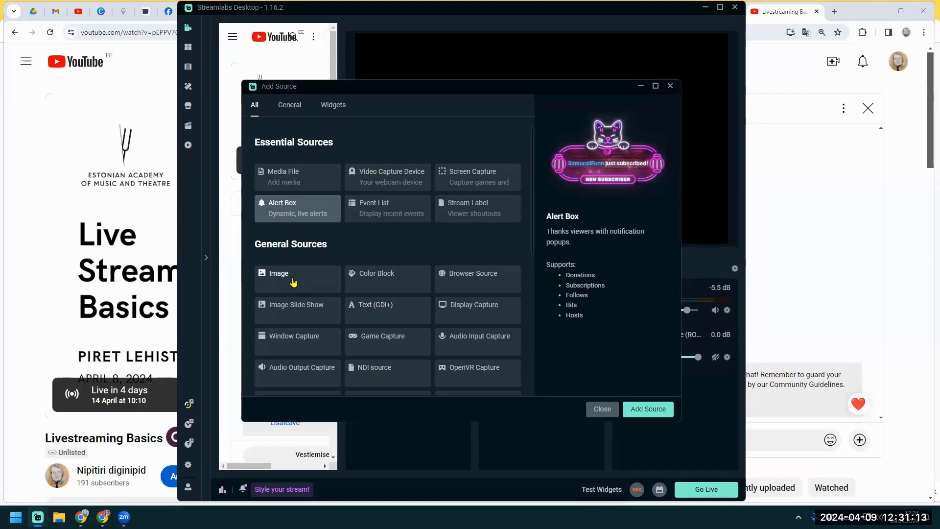
Step: Add a new Image source named Image to the Random scene instead of reusing an existing one
click(293, 282)
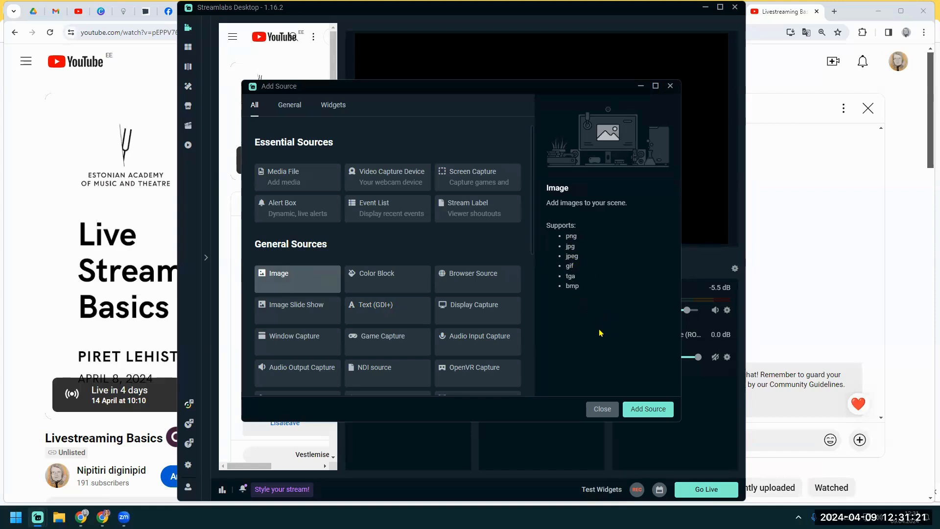
click(649, 409)
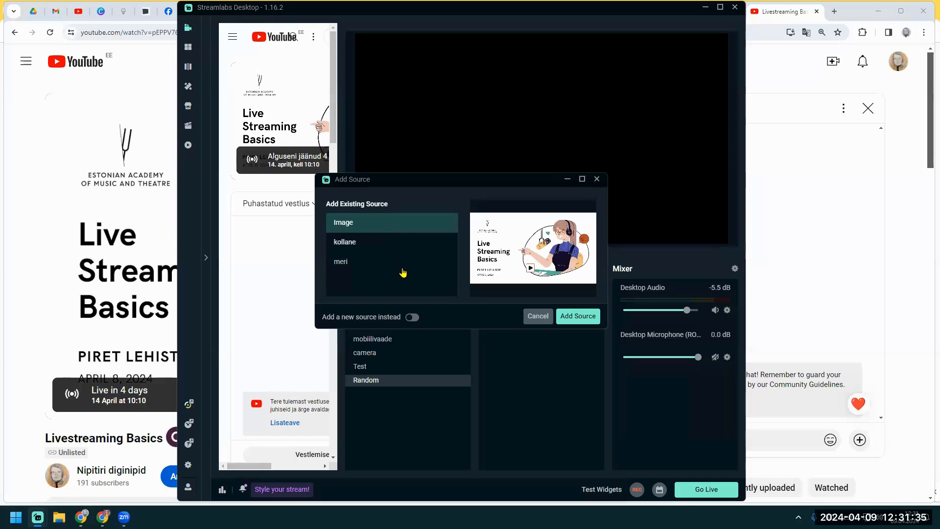
click(411, 317)
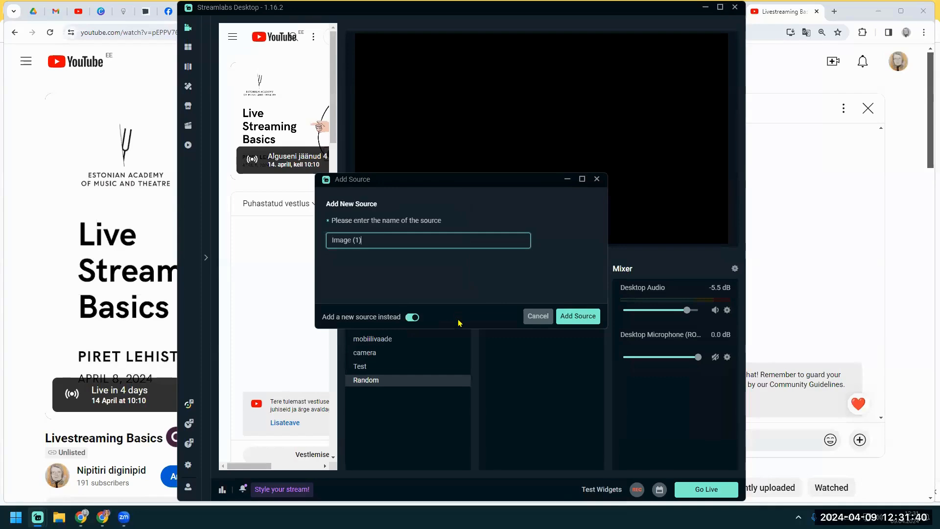
double_click(360, 241)
key(BackSpace)
click(578, 317)
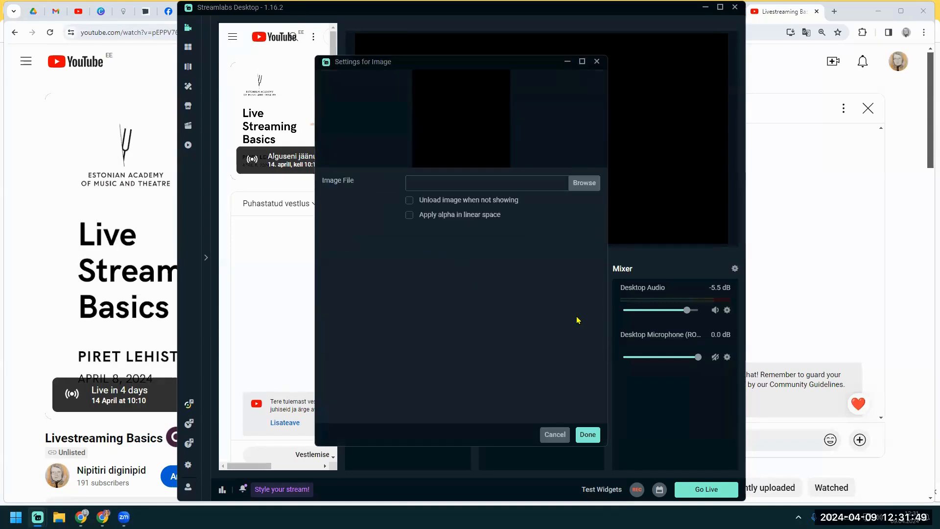
Step: Load the desktop file "Firefly_a+cute white bunny.jpg" as the Image source's picture and accept its settings
click(587, 187)
double_click(93, 216)
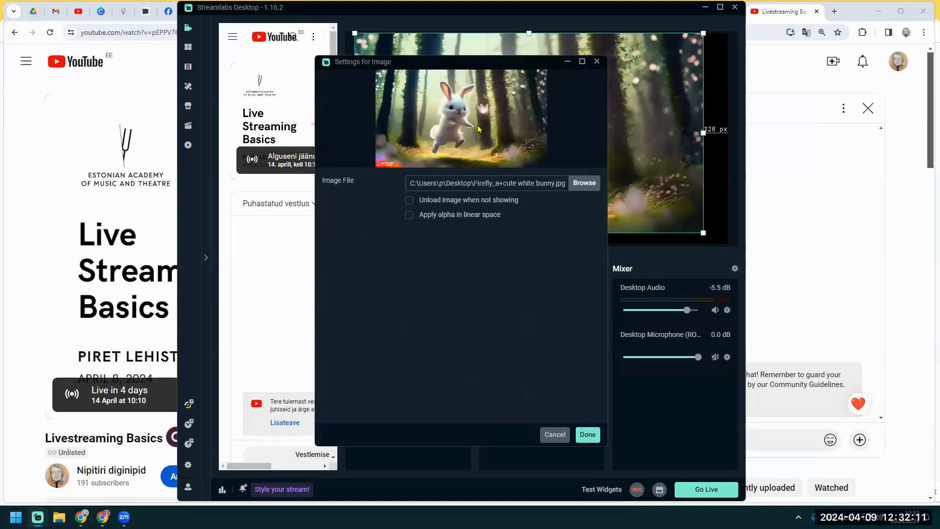
click(587, 434)
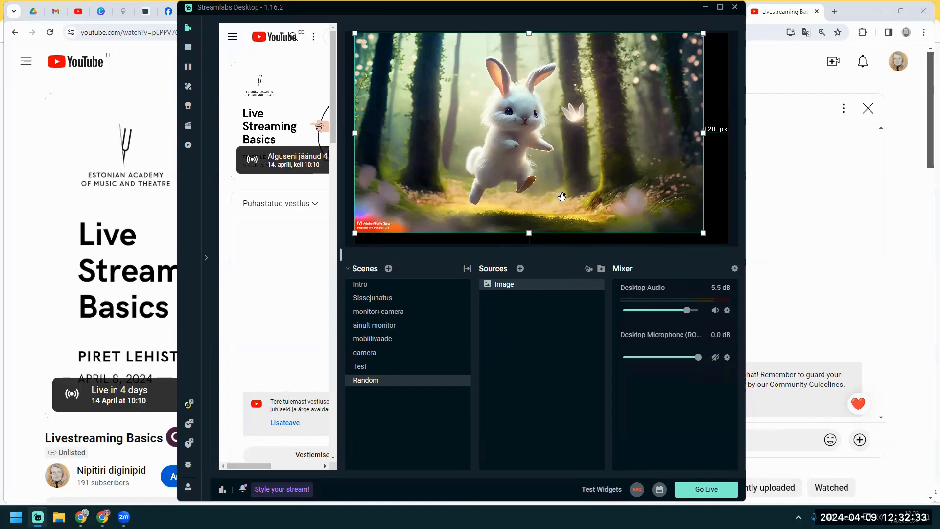
Step: Fit the bunny image to the screen and lock the Image source
right_click(527, 288)
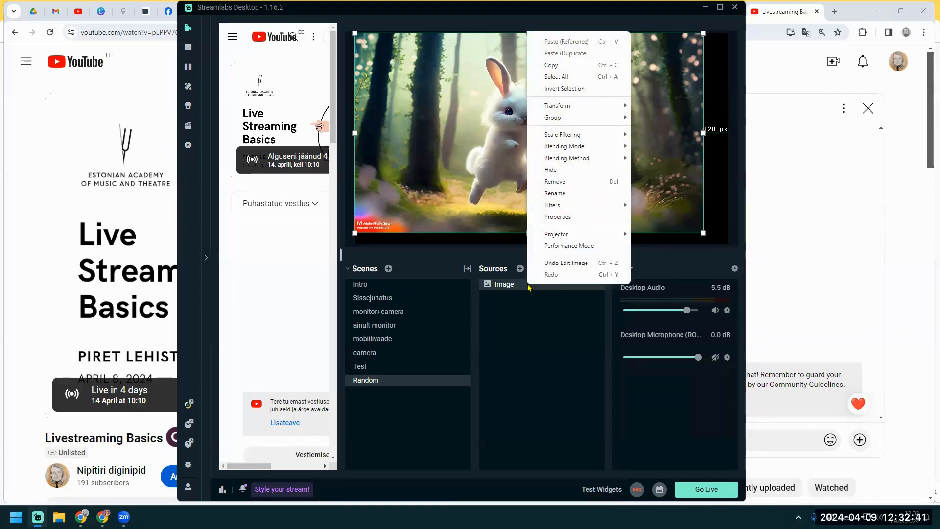
mouse_move(586, 108)
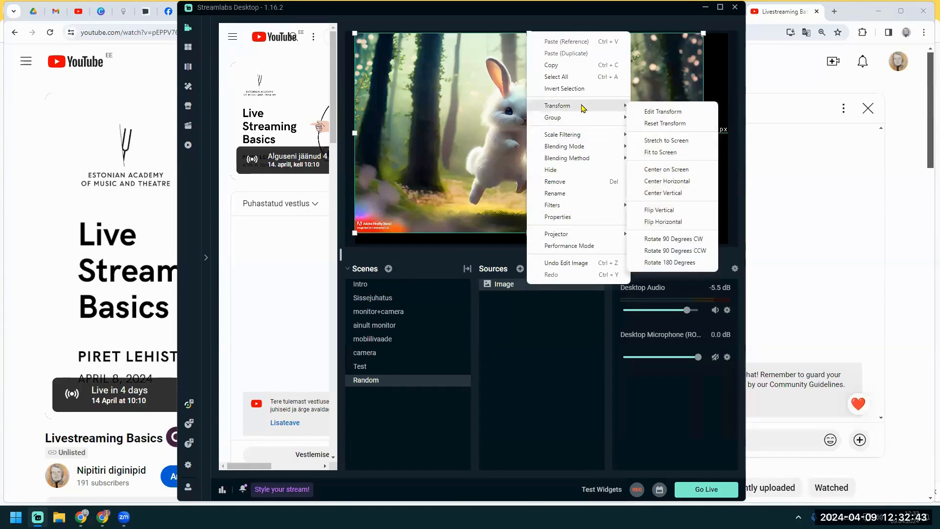
click(687, 153)
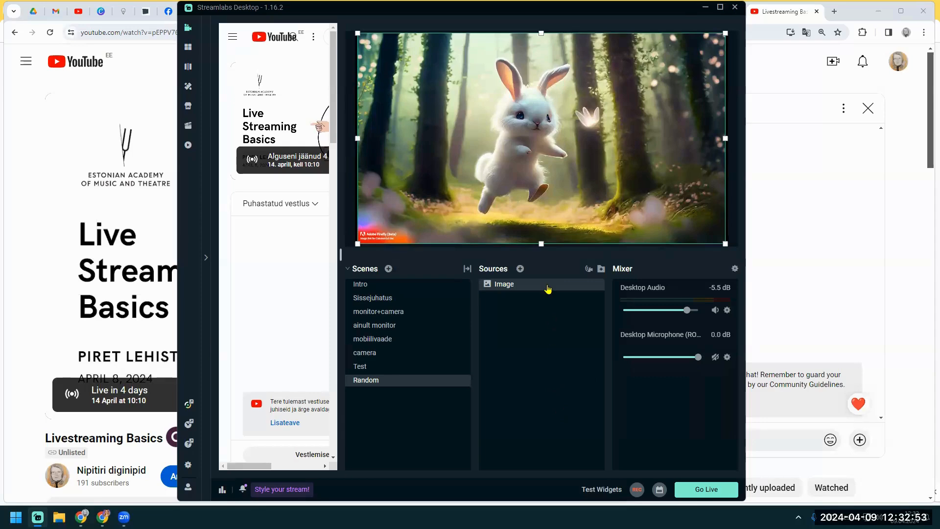
mouse_move(540, 290)
right_click(540, 290)
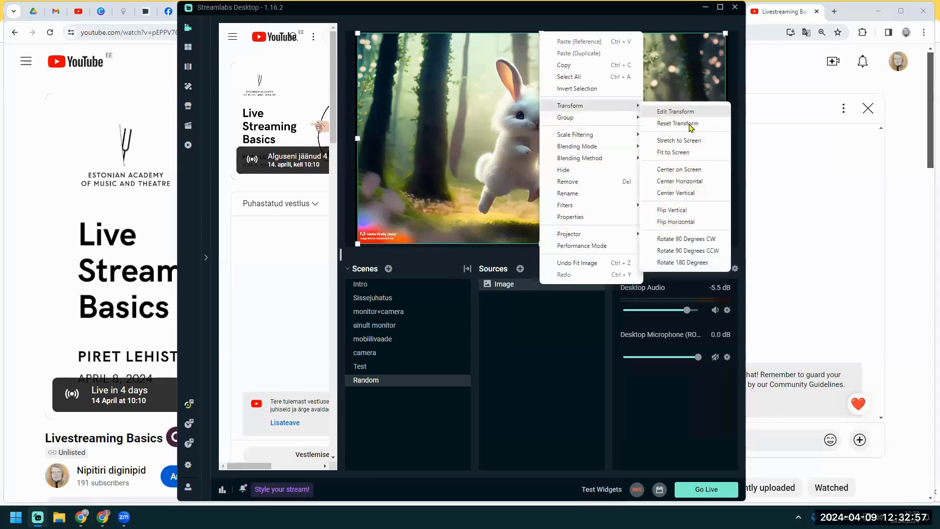
click(686, 153)
mouse_move(565, 289)
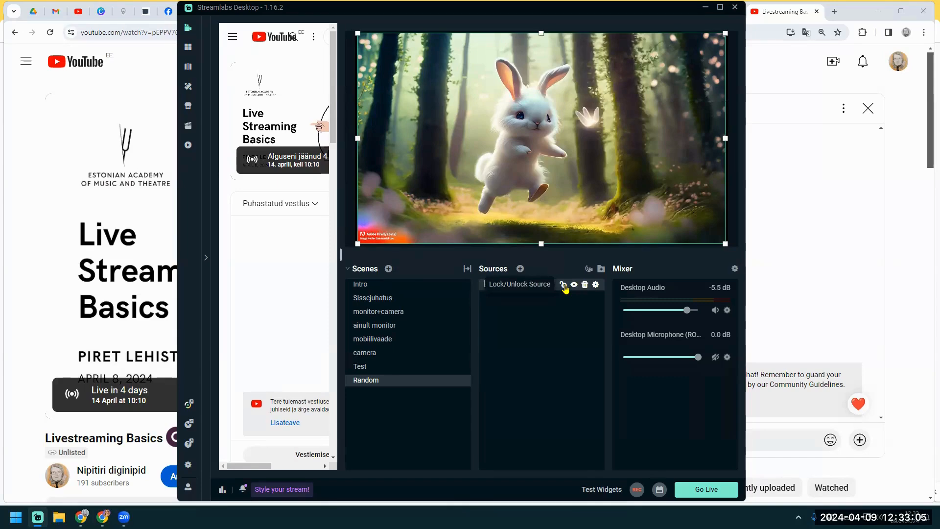
click(563, 286)
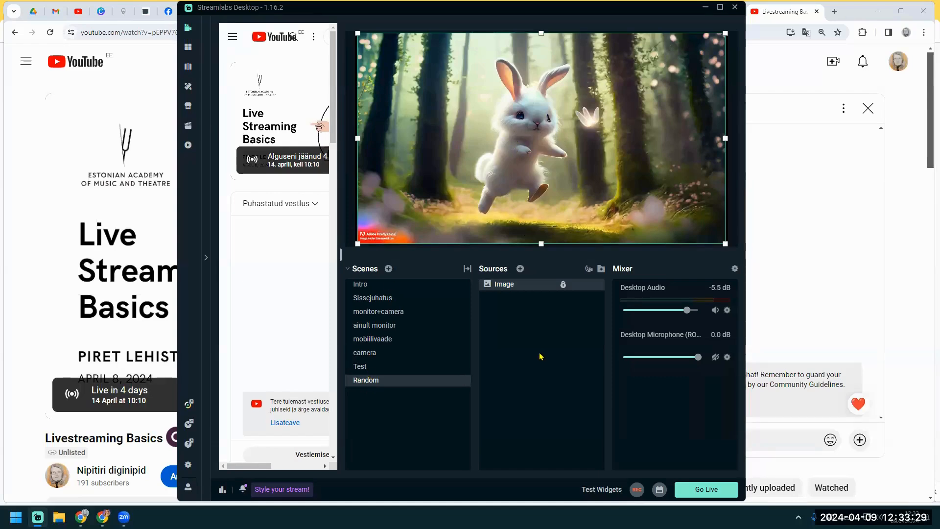
Step: Overlay the existing veebikaamera video capture source at about half size in the bunny image's lower-right corner and lock it
click(520, 269)
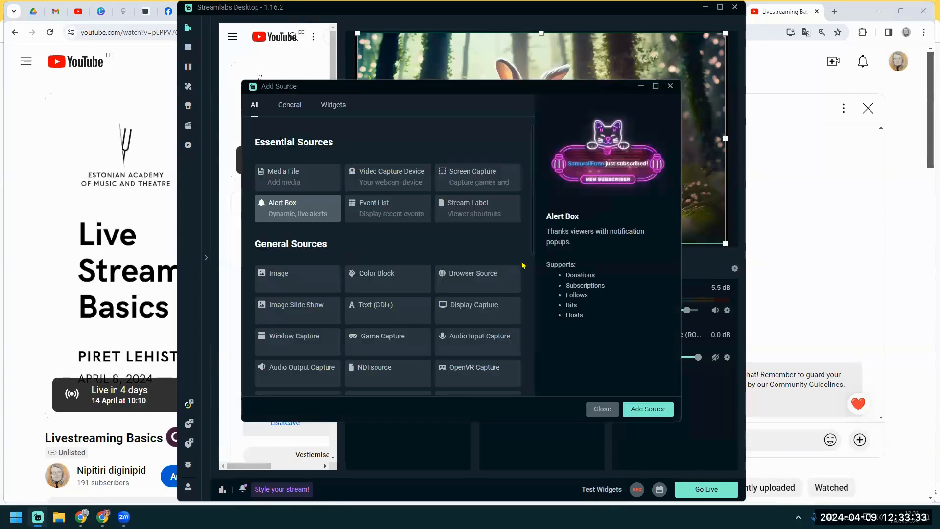
click(389, 179)
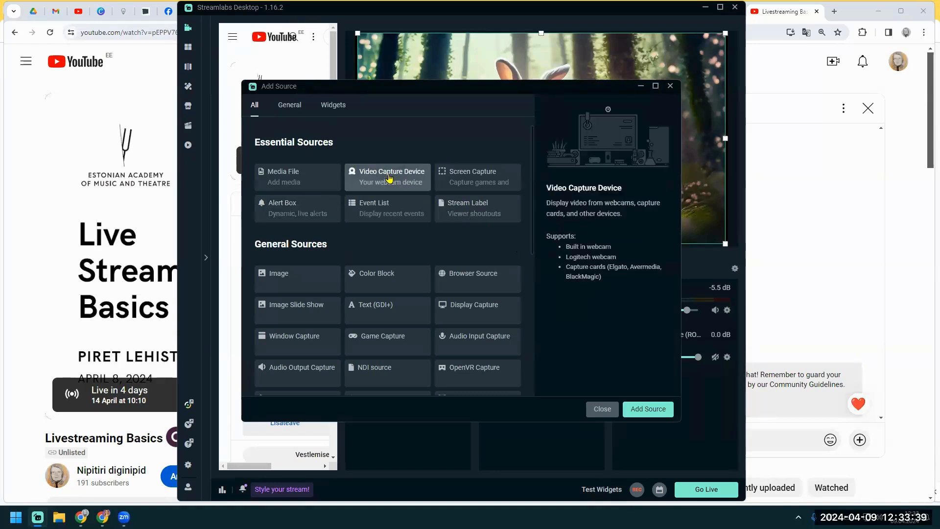
click(642, 409)
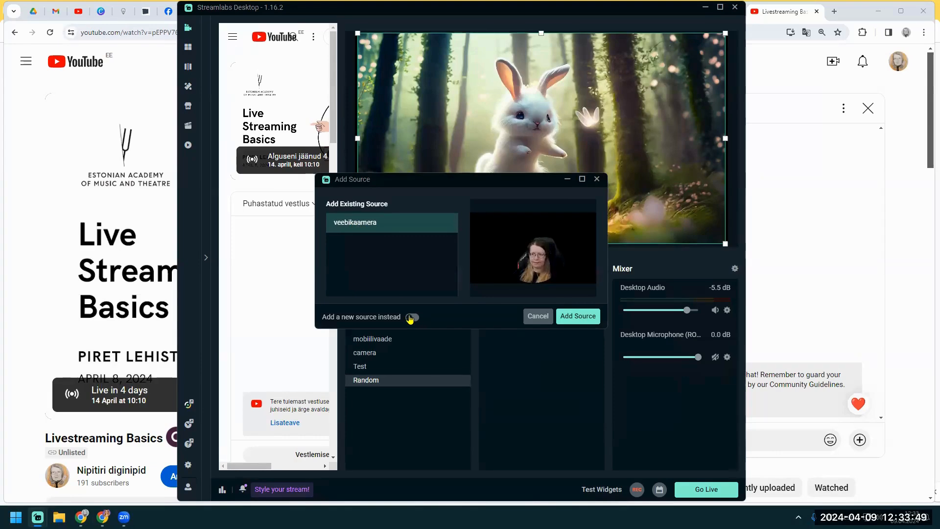
click(578, 317)
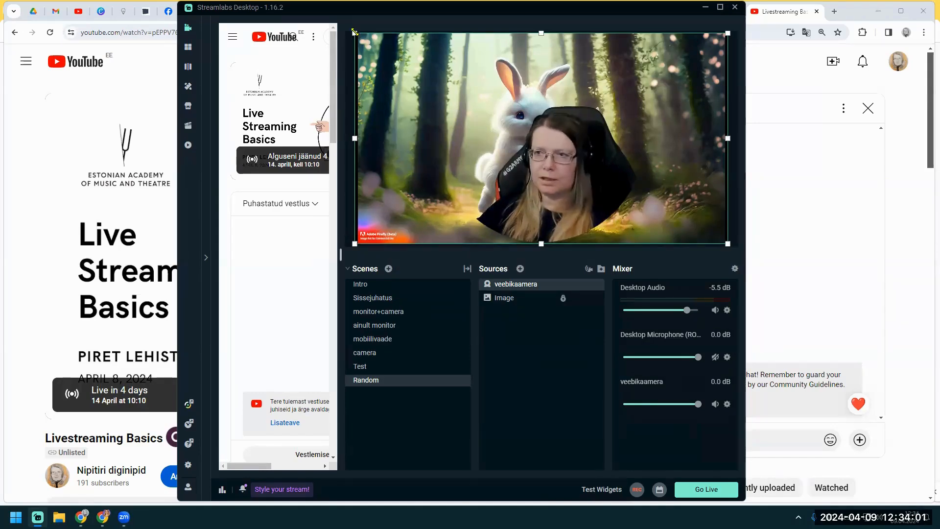
drag(354, 33, 534, 161)
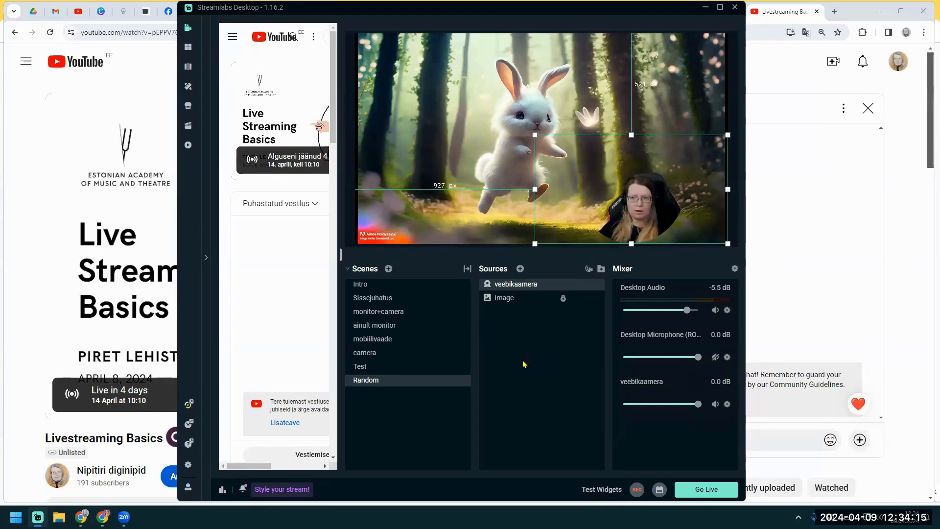
click(563, 284)
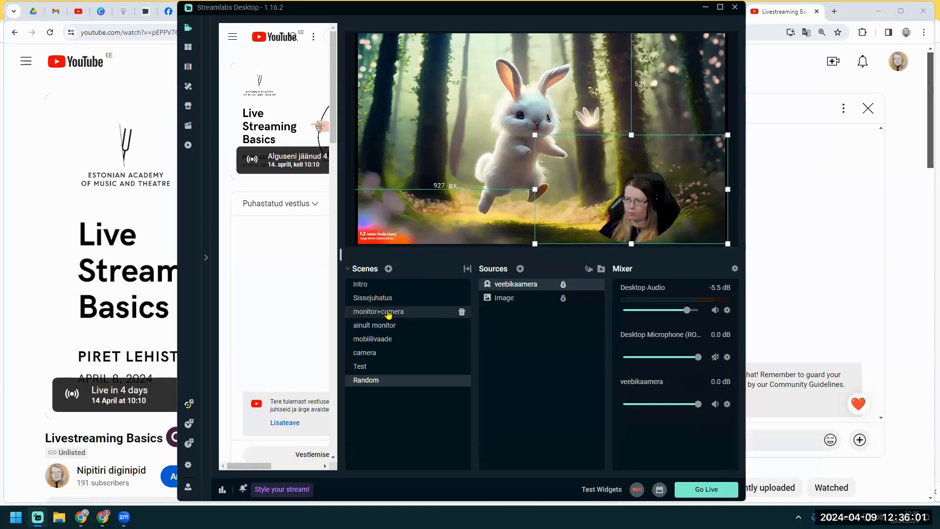
Step: View the monitor+camera scene and create a new scene named Display
click(388, 313)
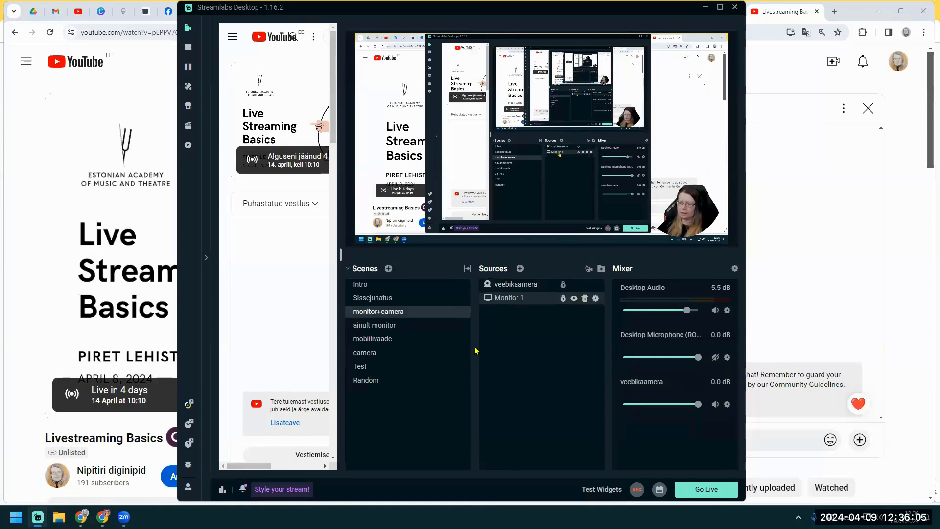
click(388, 268)
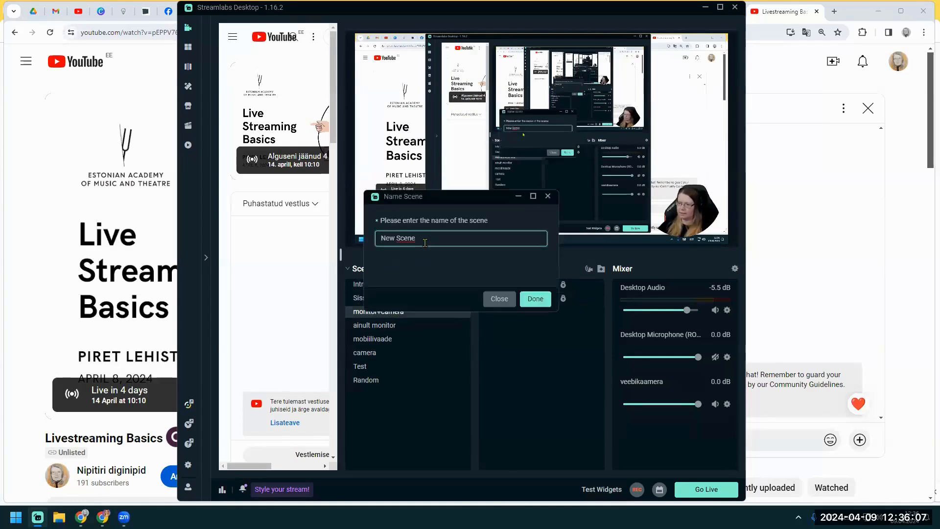
drag(426, 238, 375, 238)
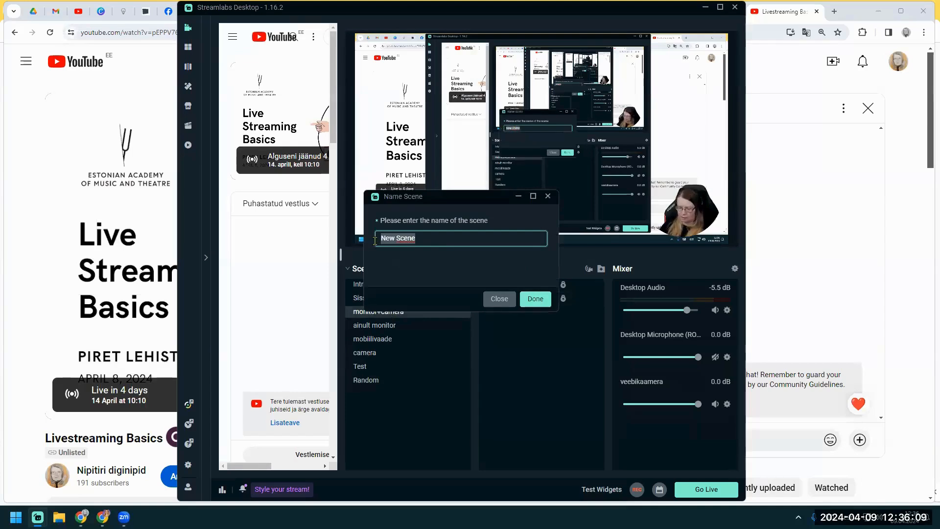
text(Display)
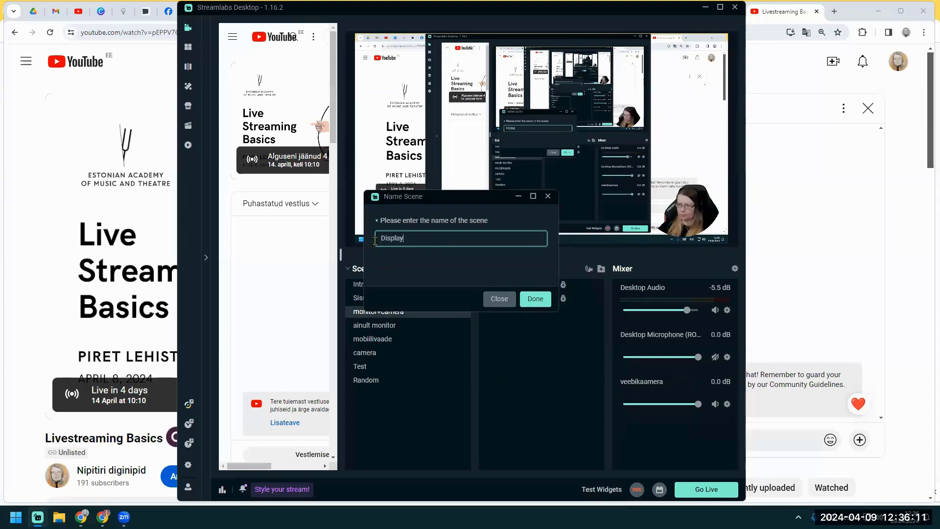
click(535, 299)
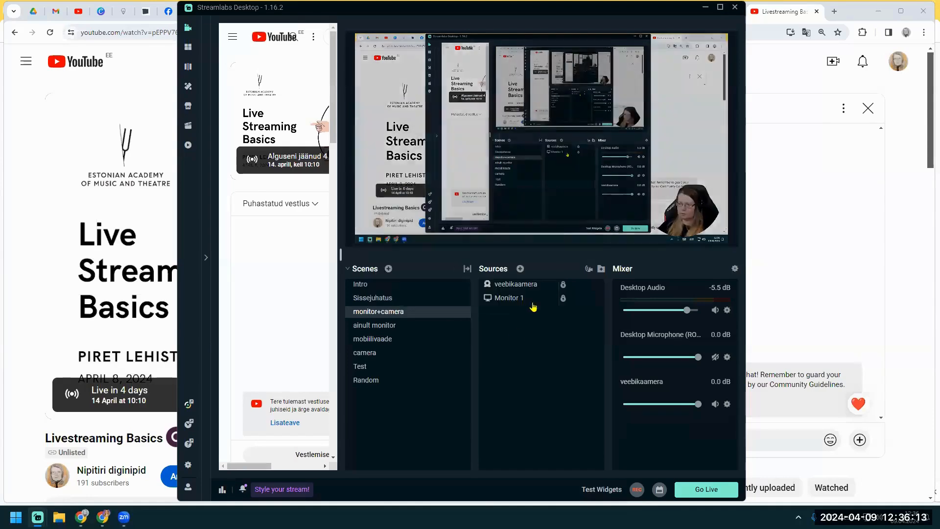
Step: Add the existing Monitor 1 display capture source to the Display scene
click(520, 268)
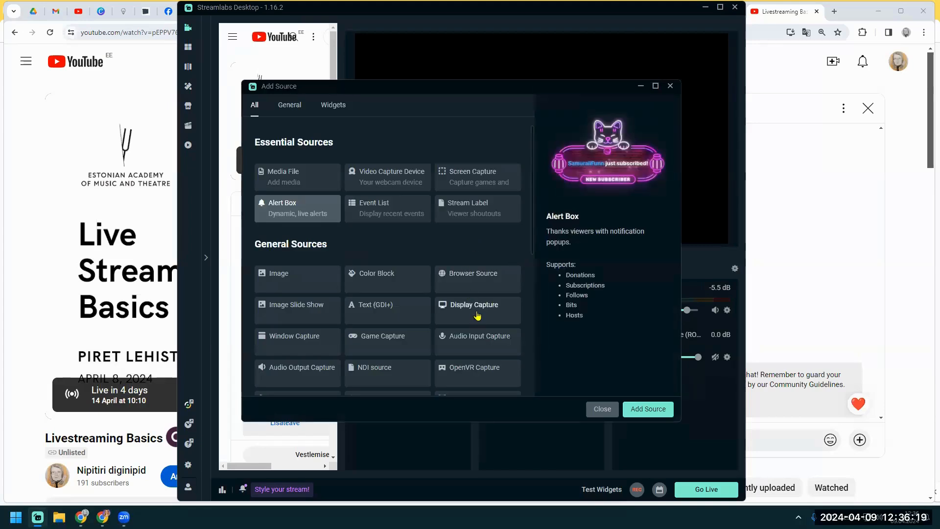
click(477, 314)
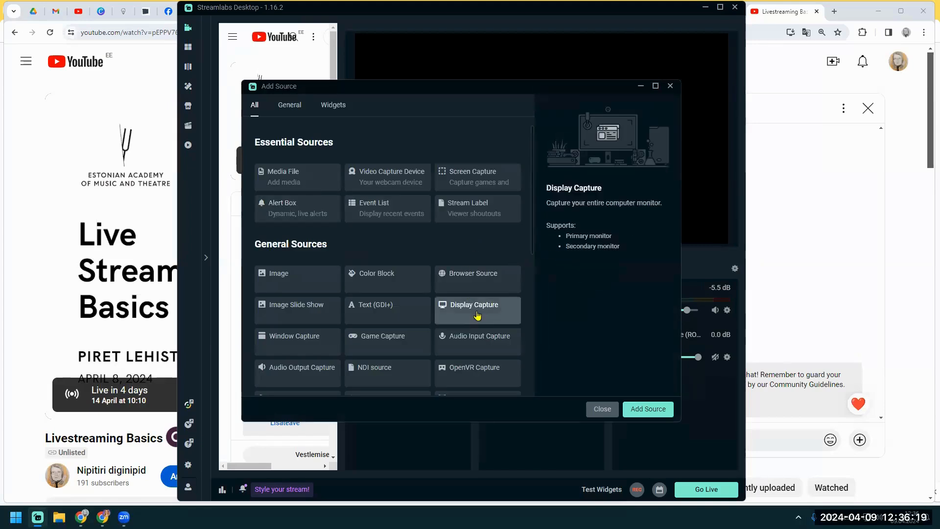
click(648, 411)
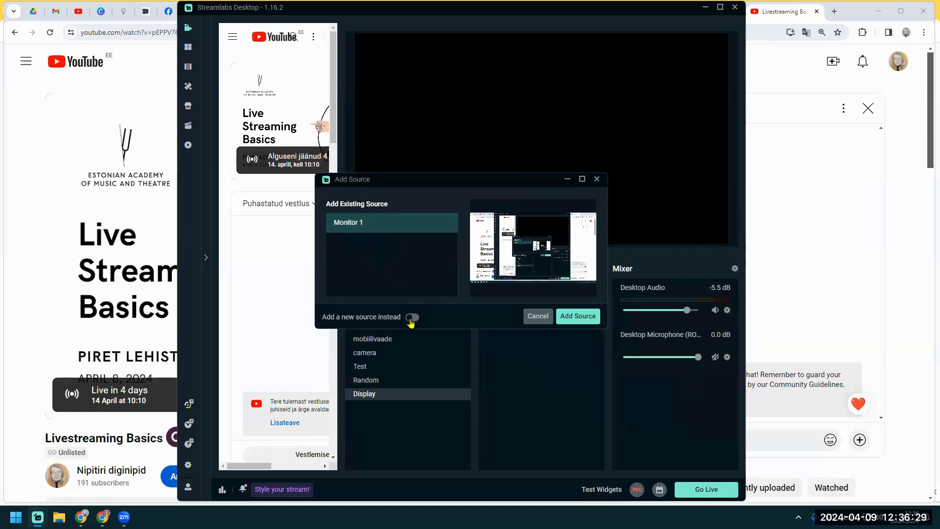
click(578, 317)
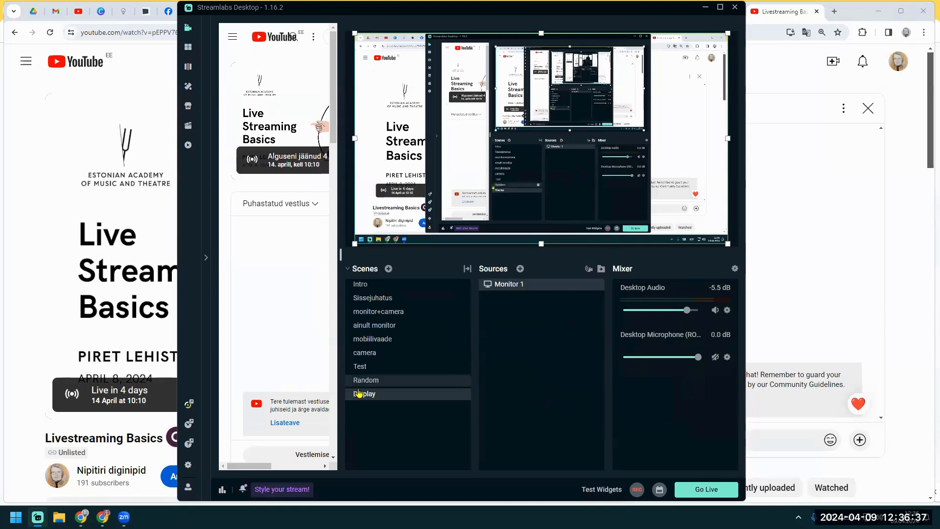
Step: Remove the Display scene and return to the monitor+camera scene
click(461, 395)
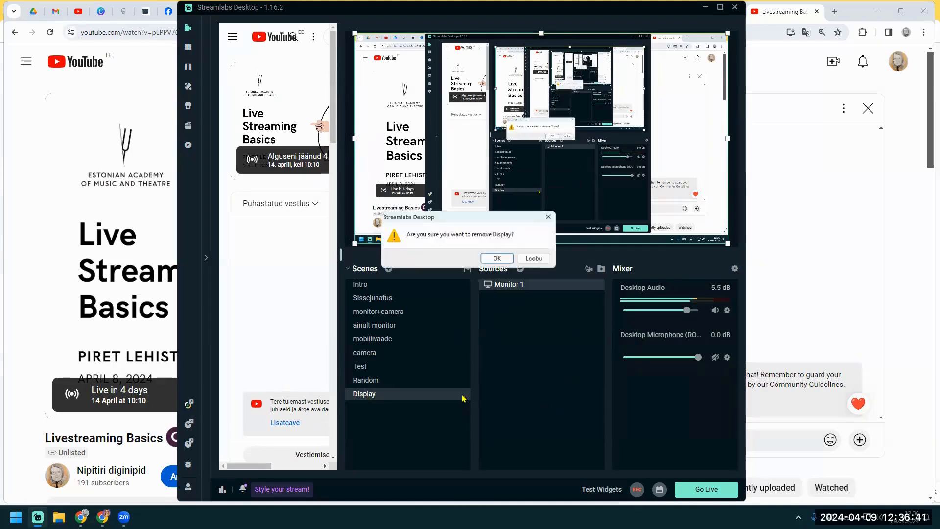
click(494, 258)
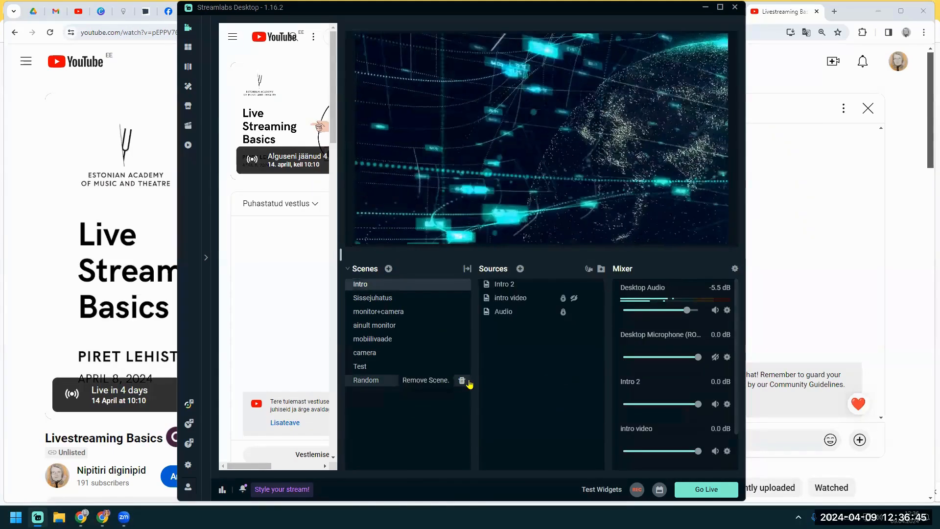
click(379, 311)
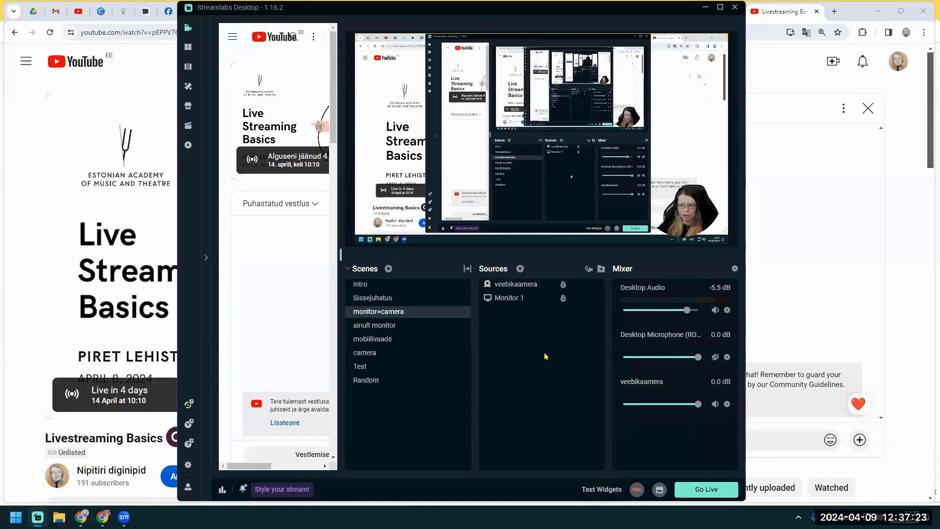
Step: Try switching the Desktop Microphone on and off in the mixer, leaving it muted
click(715, 358)
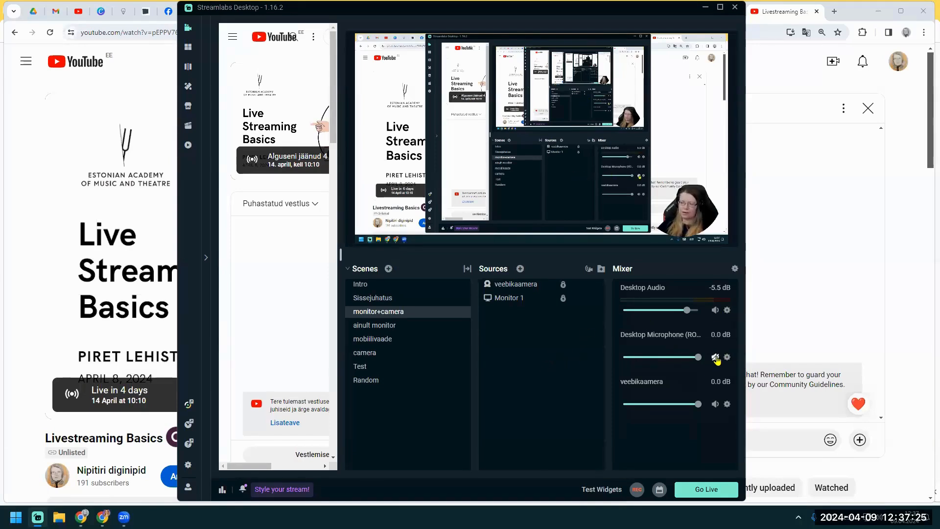
click(715, 359)
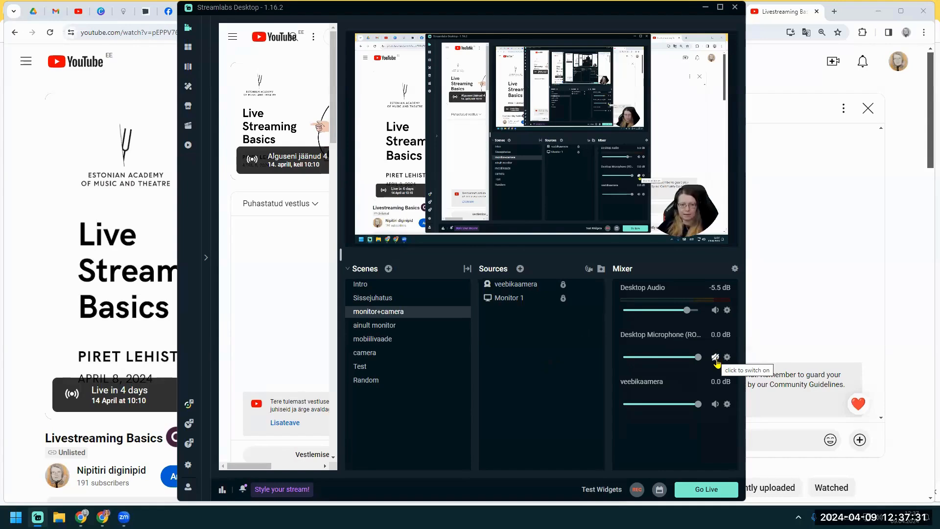
click(717, 360)
click(716, 359)
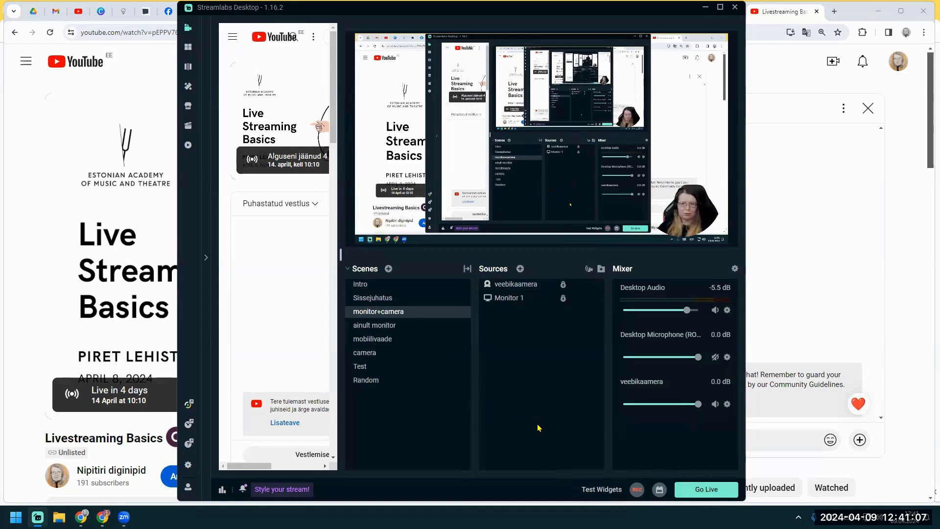
Step: Open the live control room of the upcoming Livestreaming Basics stream in YouTube Studio, and return to Streamlabs Desktop
click(83, 15)
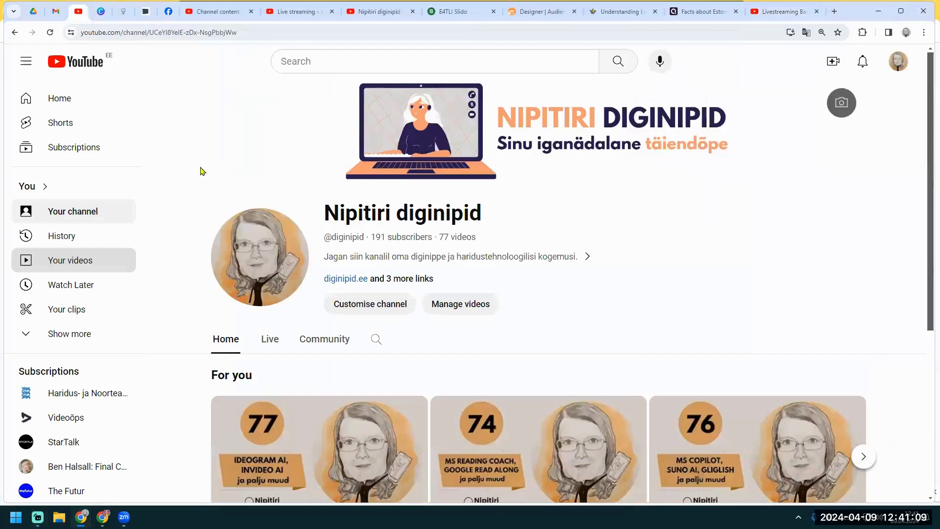
click(76, 262)
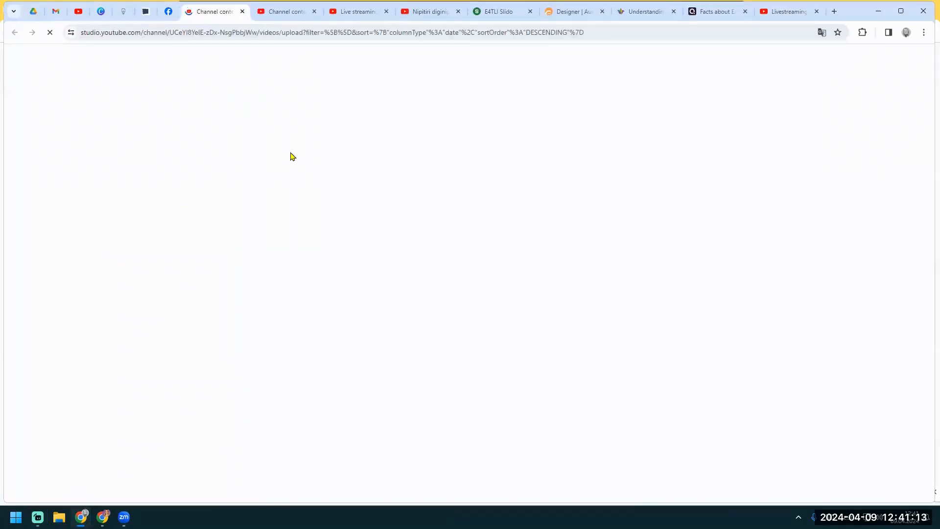
click(243, 122)
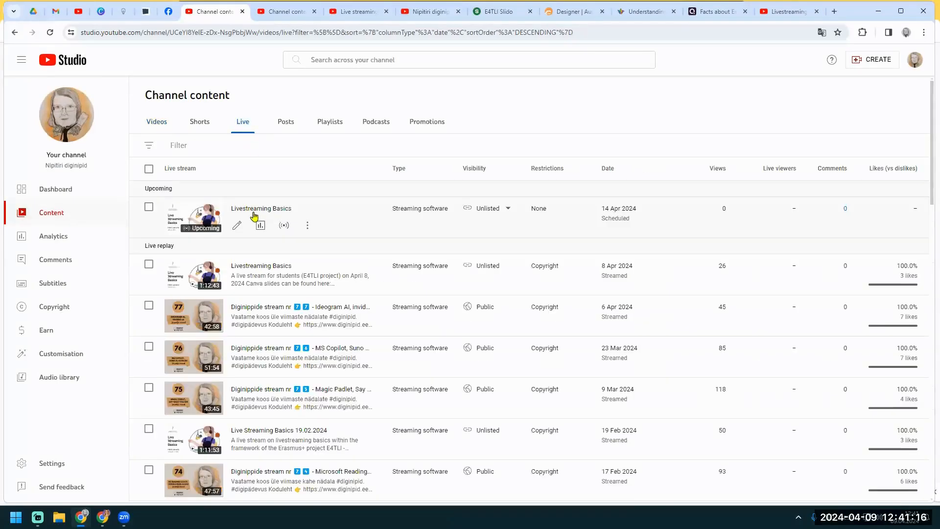
click(284, 225)
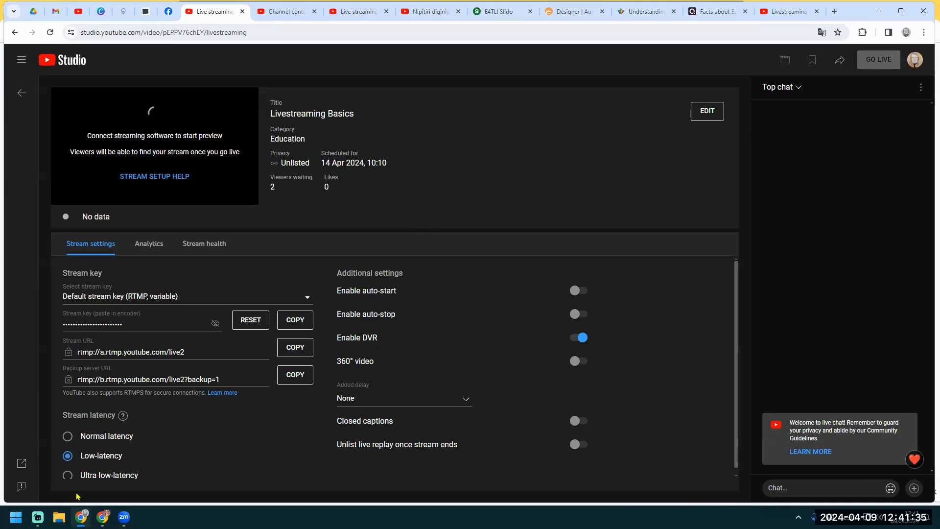
click(38, 516)
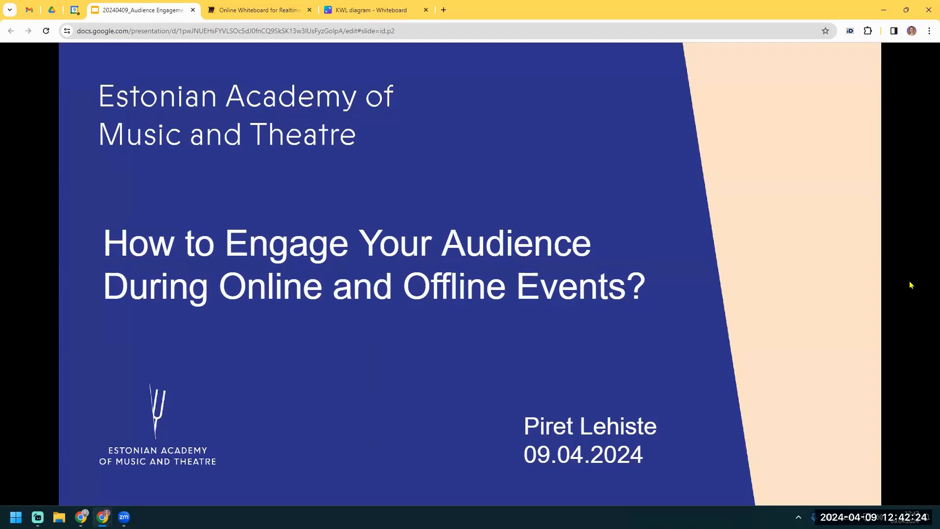
Step: Advance the audience engagement presentation from the title slide to the Copilot Image Creator images
key(Right)
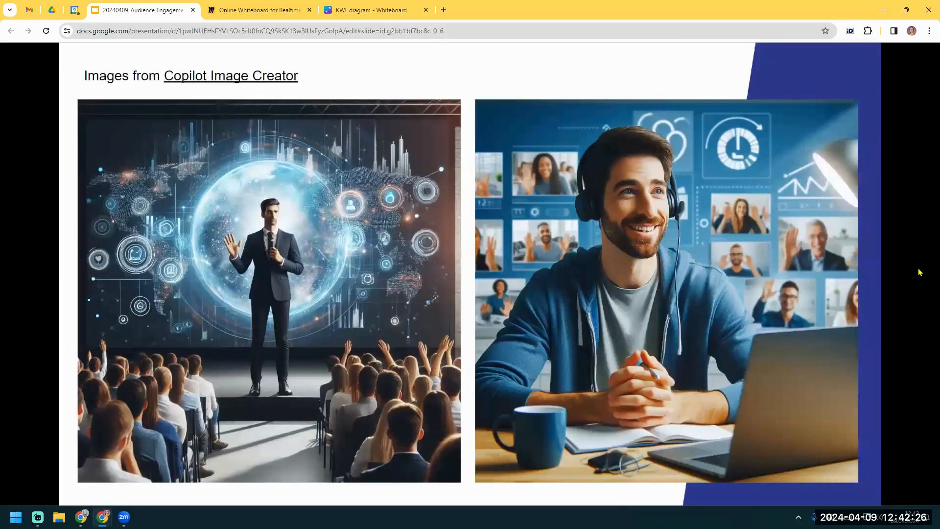
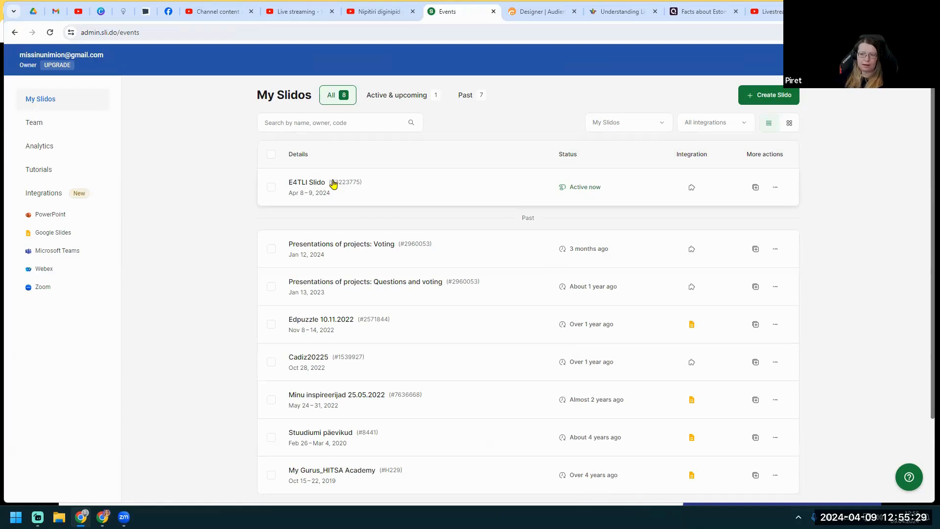
Step: Review the emoji word cloud poll's votes in the E4TLI Slido event and return to the list of Slidos
click(333, 184)
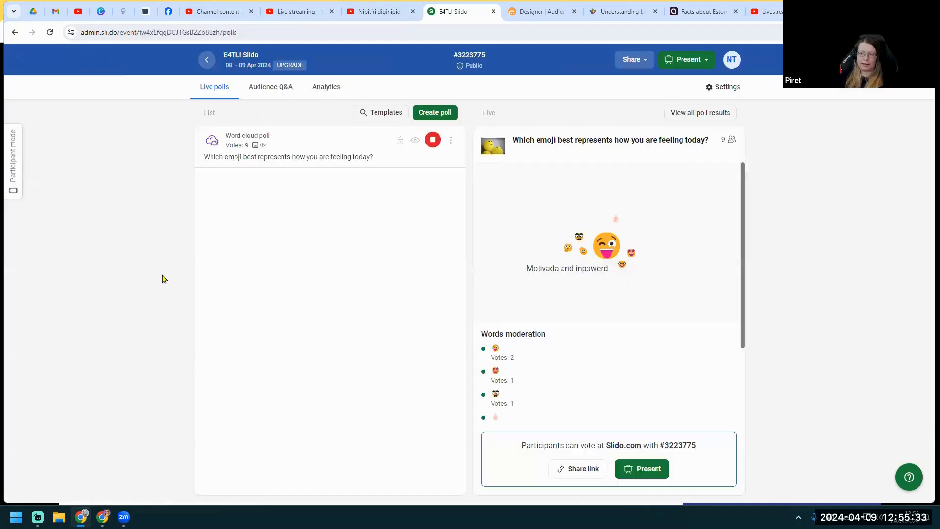
scroll(539, 293, down, 2)
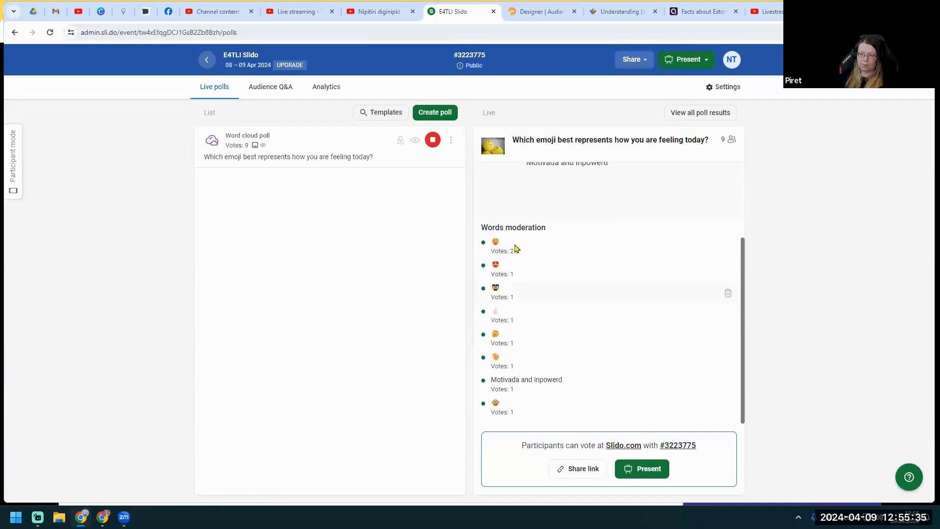
scroll(563, 325, up, 2)
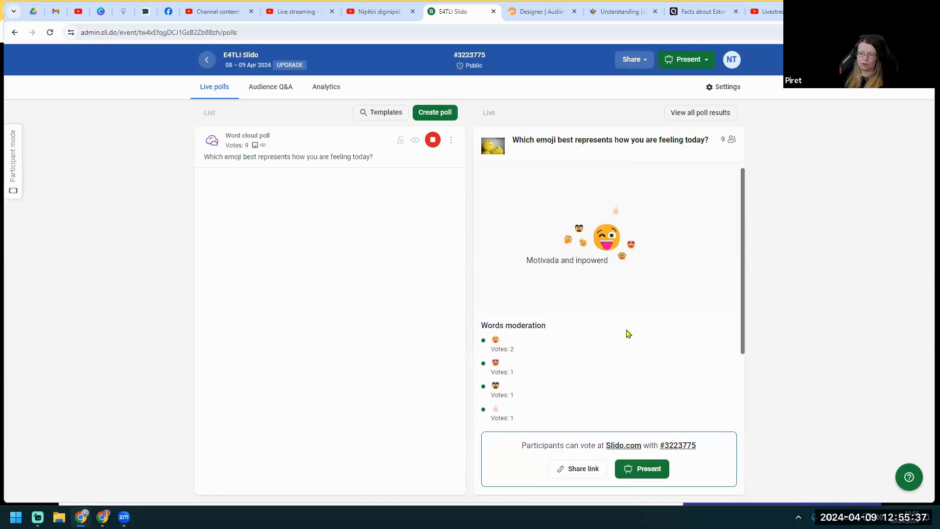
scroll(614, 324, up, 1)
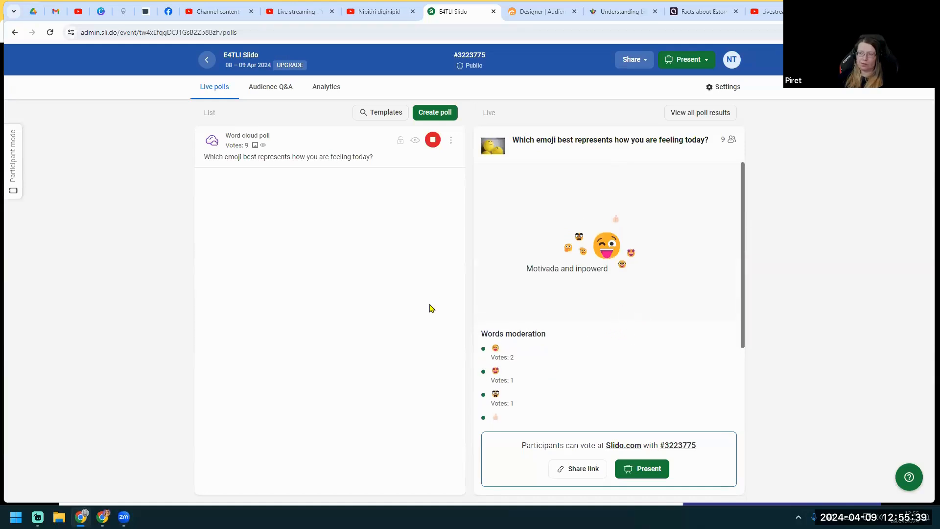
click(211, 65)
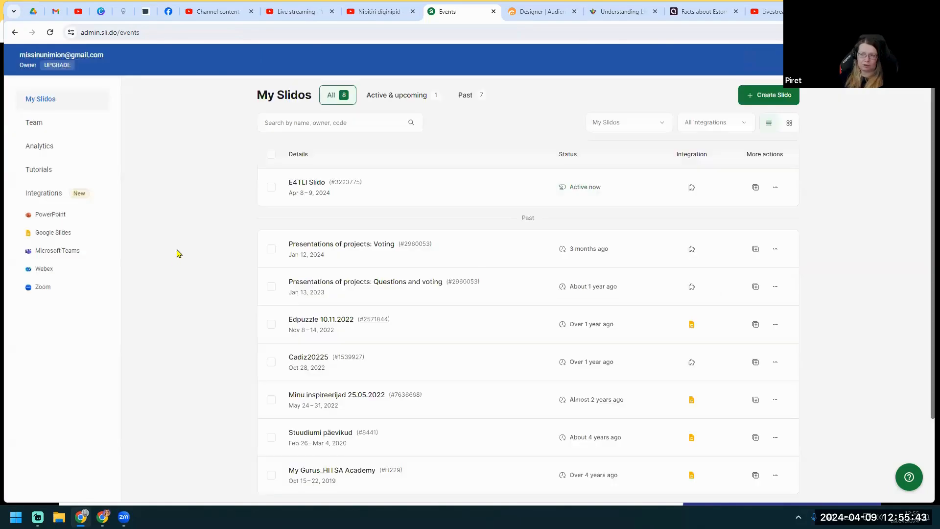
Step: Create a new Slido called Name that runs from April 9 to April 12, 2024
click(774, 95)
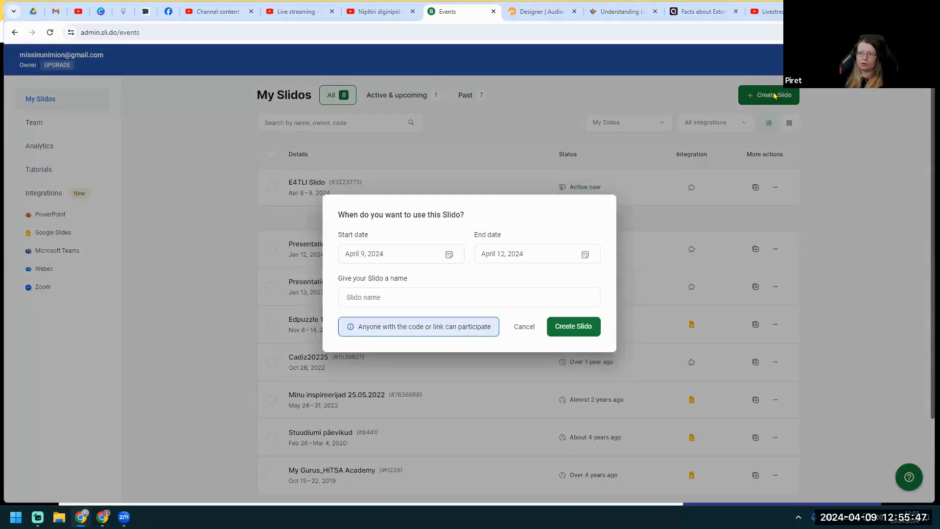
click(411, 252)
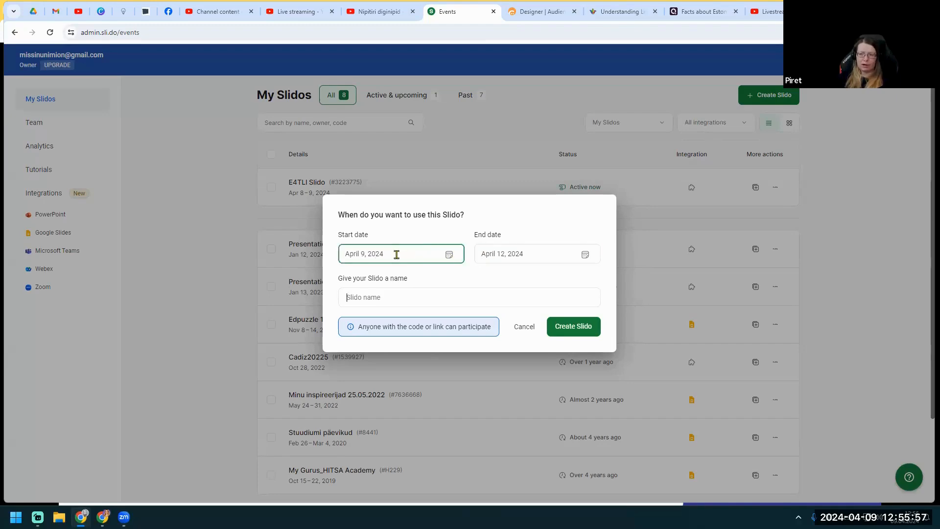
click(374, 283)
text(Name)
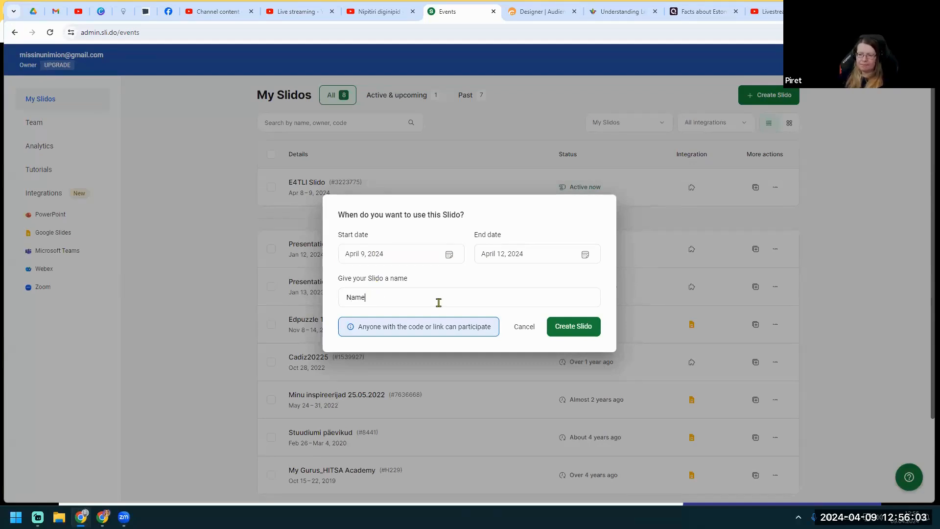
click(572, 327)
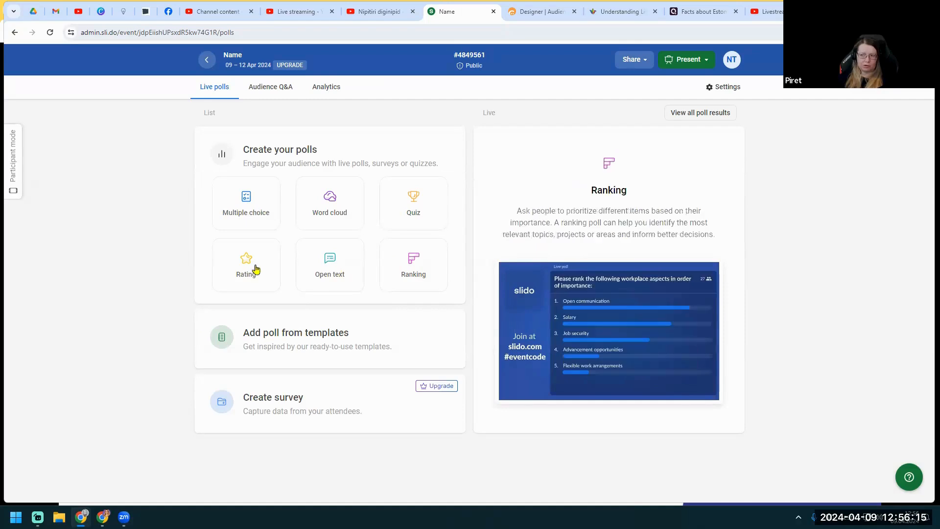
Step: Look at the settings of an empty word cloud poll, close it unsaved and view the Slido's audience Q&A section
click(329, 200)
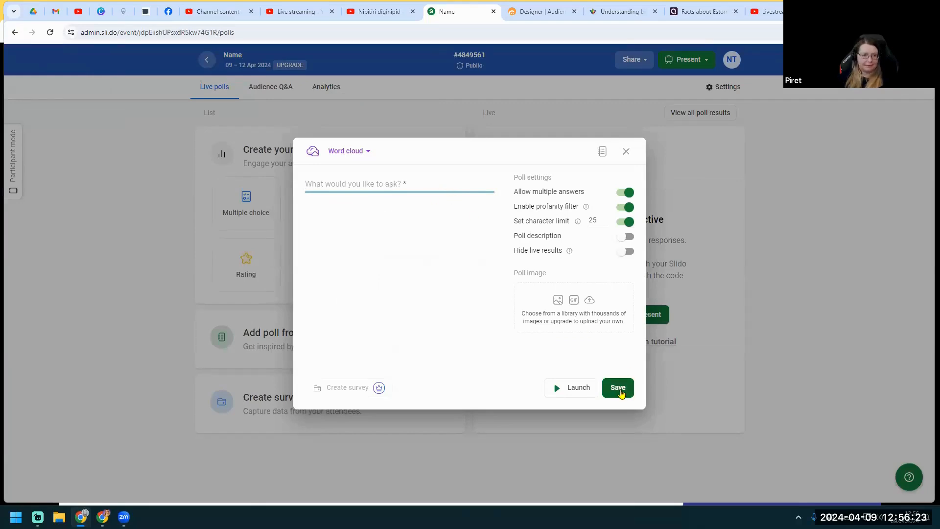
click(627, 151)
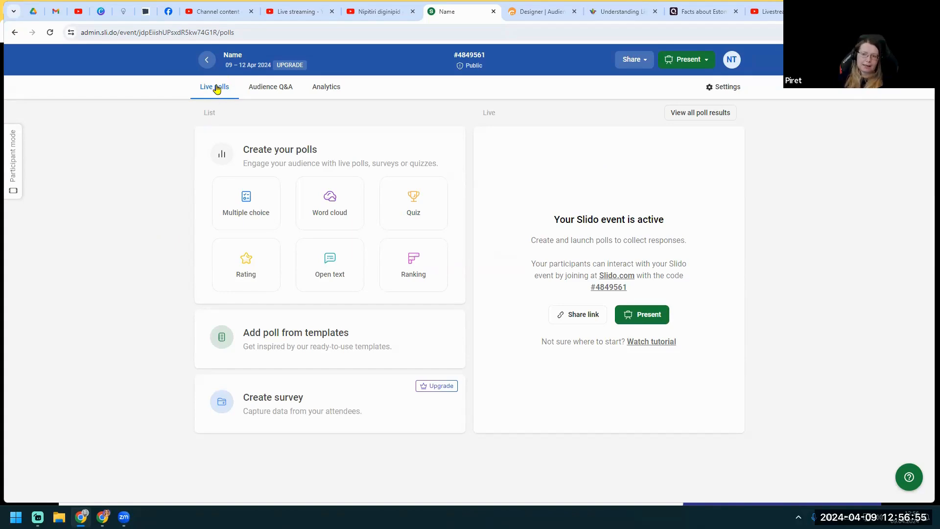
click(273, 88)
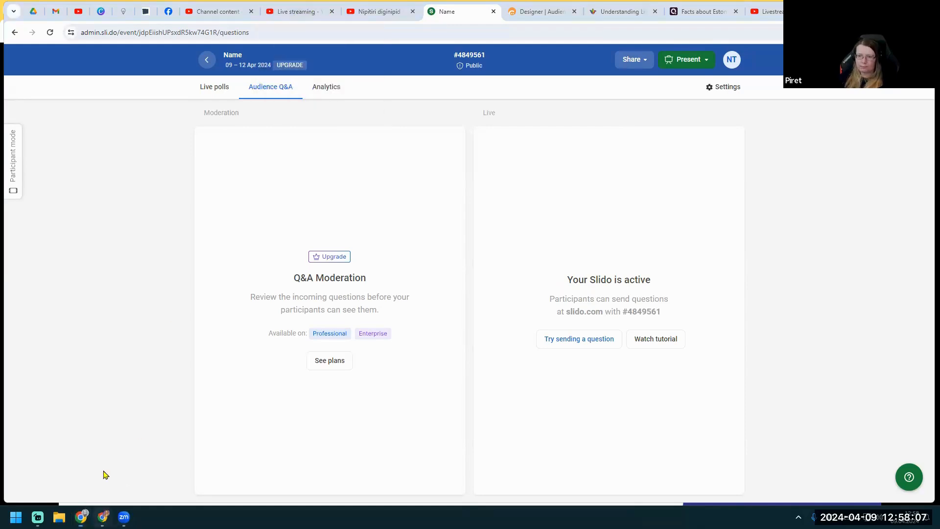
Step: Switch back to the Google Slides presentation and advance from the Slido slide to the Curipod slide
mouse_move(102, 517)
click(77, 480)
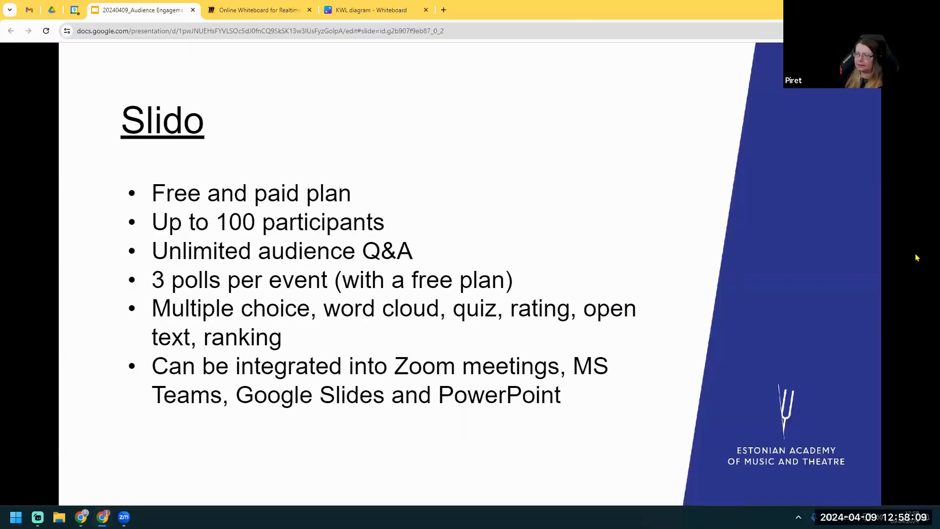
key(Right)
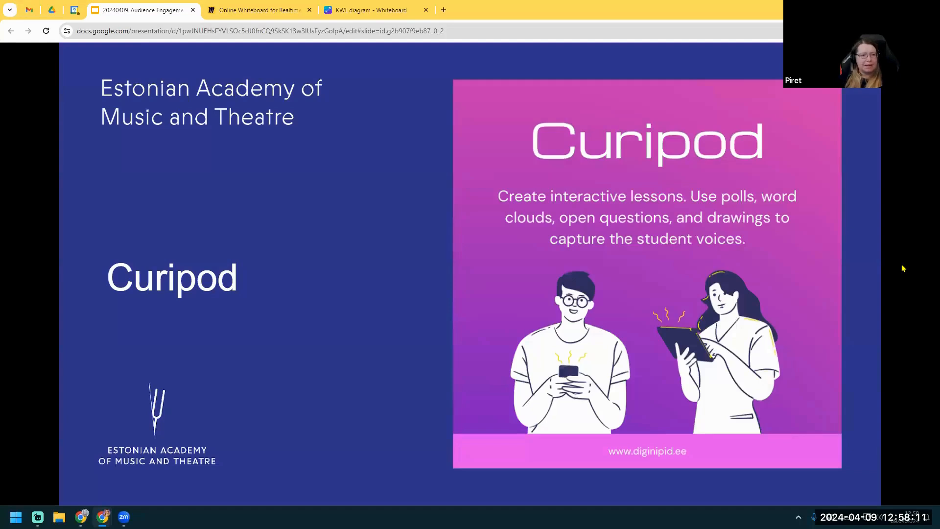
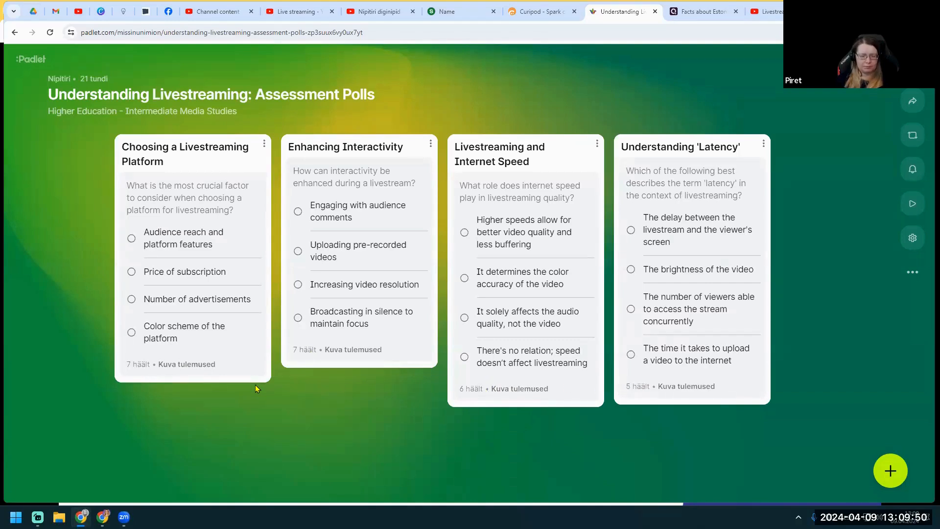
Step: Show the voting results of all four livestreaming assessment polls on the Padlet board
click(188, 366)
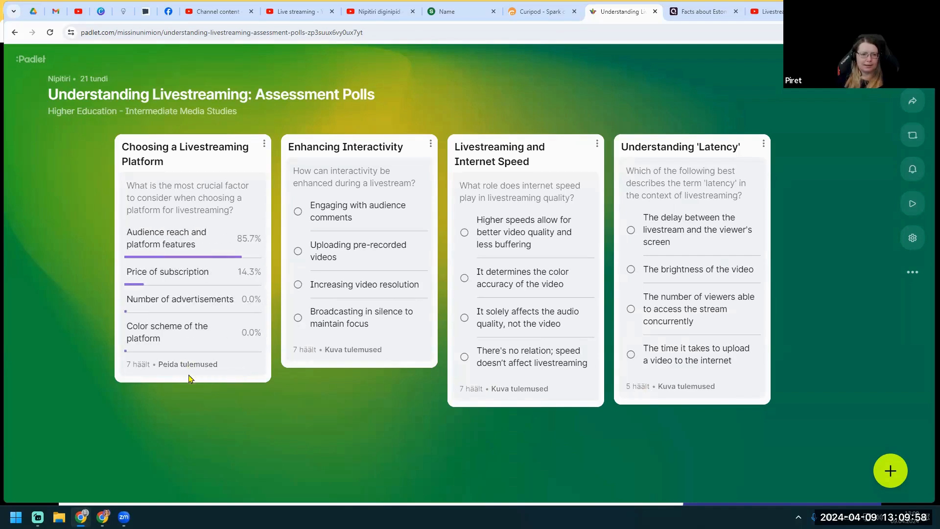
click(353, 351)
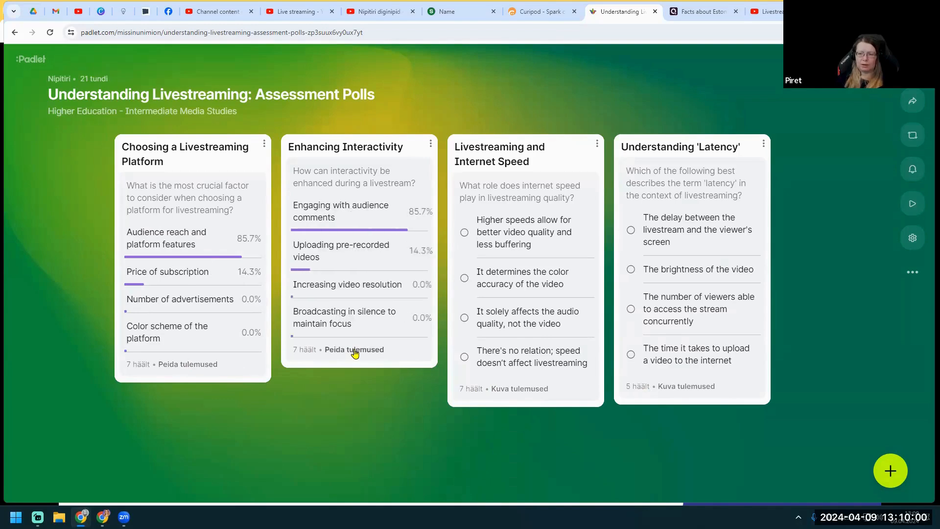
click(528, 388)
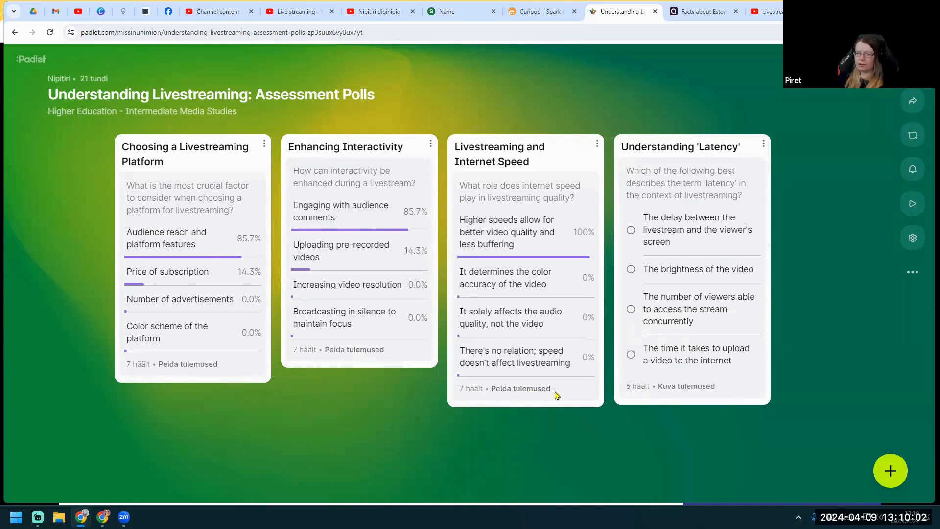
click(697, 387)
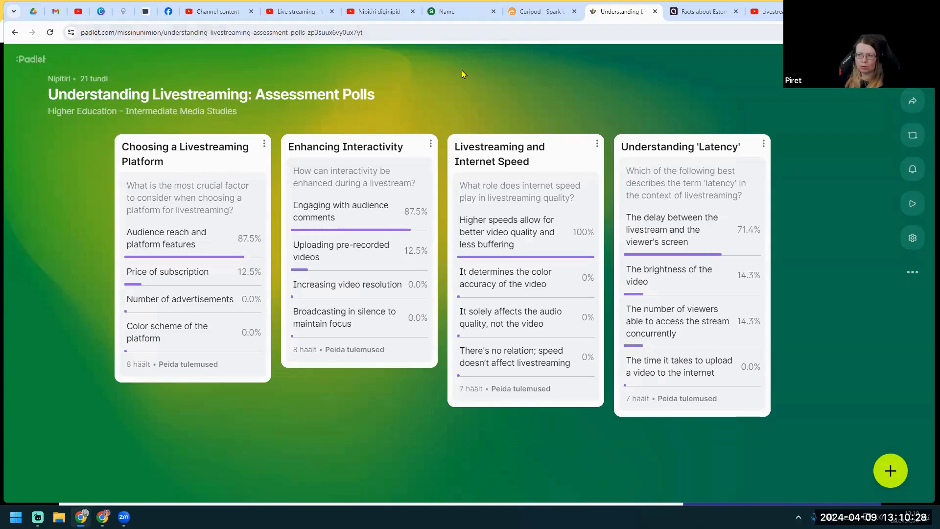
Step: Start a new Padlet post with a poll asking "What is your favourite season?"
click(888, 473)
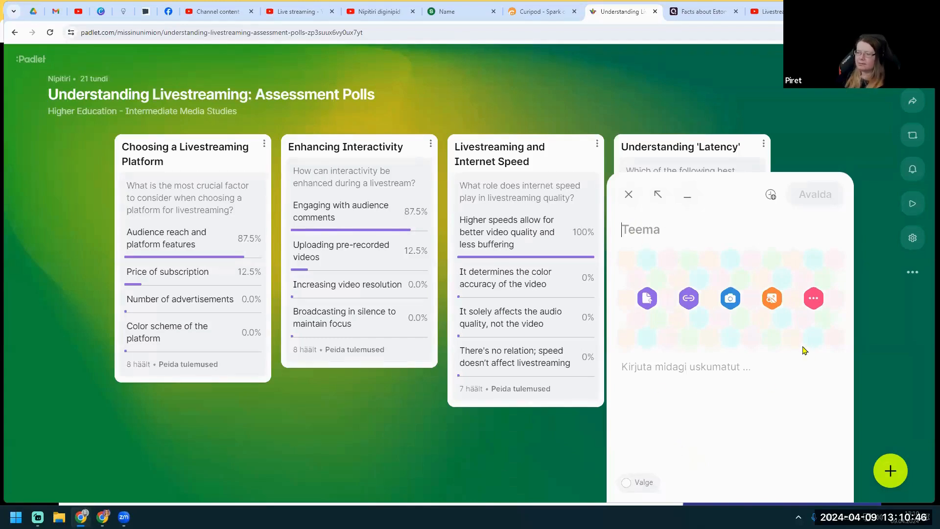
click(813, 299)
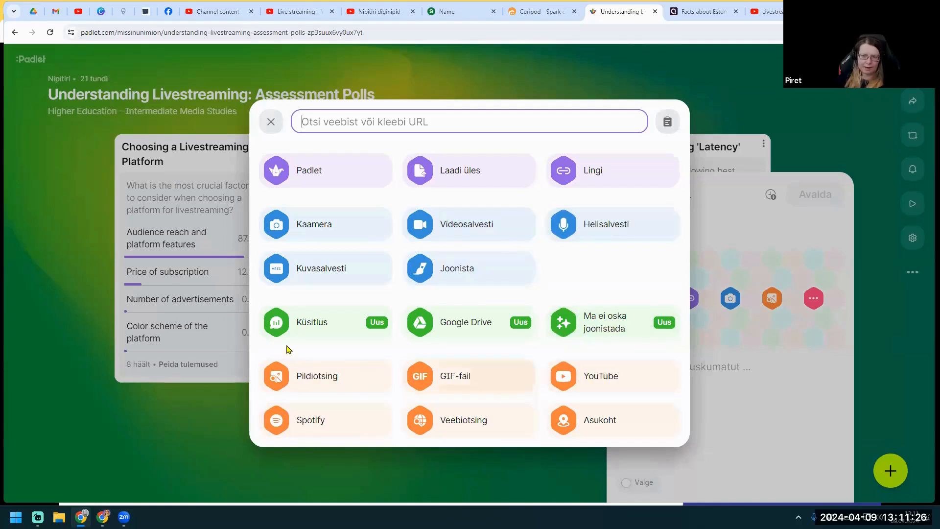
click(340, 324)
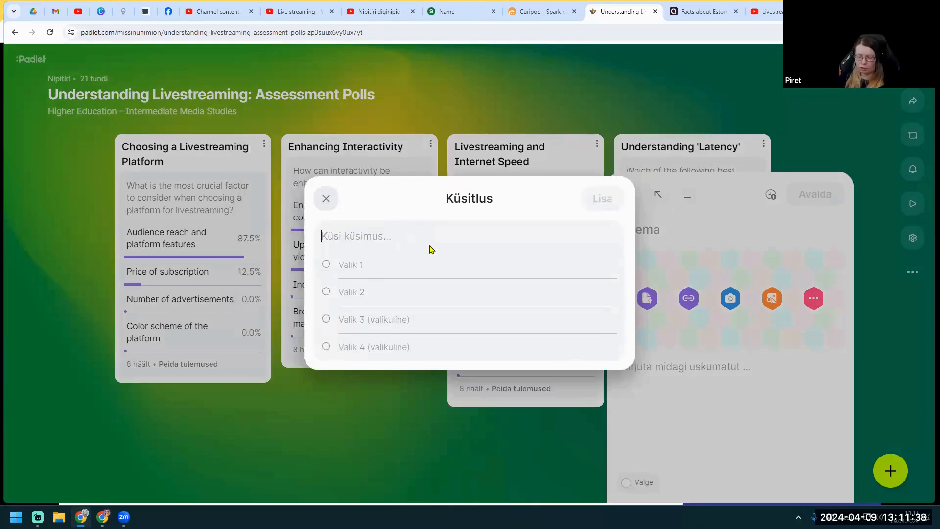
text(What is your favourite season?)
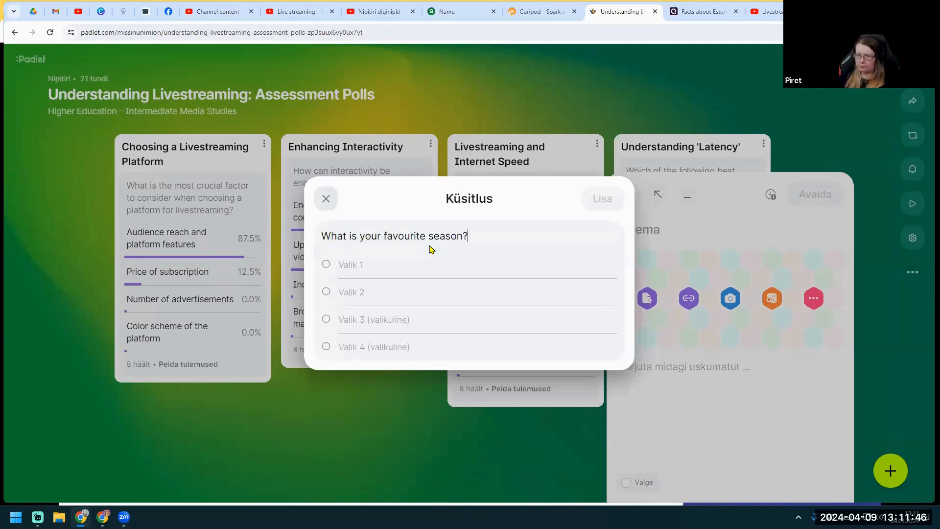
Step: Give the poll the options spring, summer, autumn and winter, add it to the post and publish the post
click(370, 265)
text(spring)
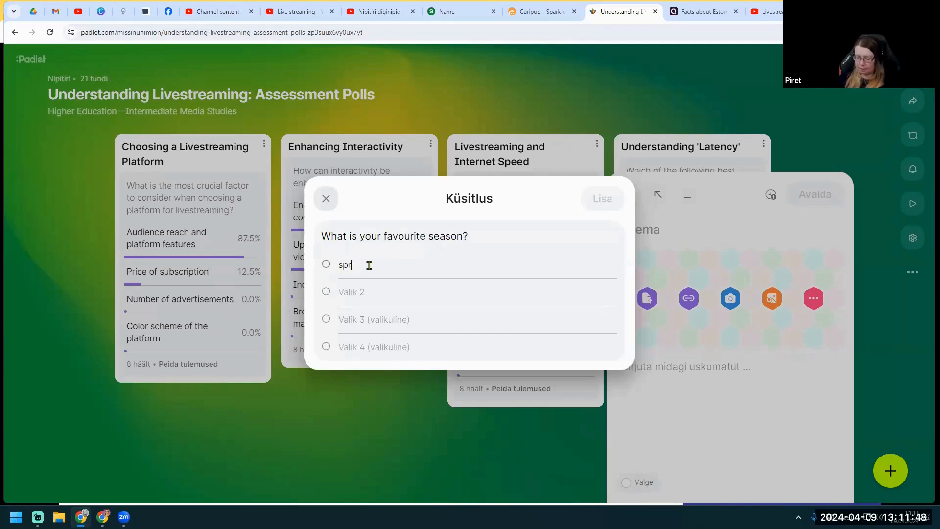
click(355, 286)
text(summer)
click(388, 319)
text(autumn)
click(358, 347)
text(winter)
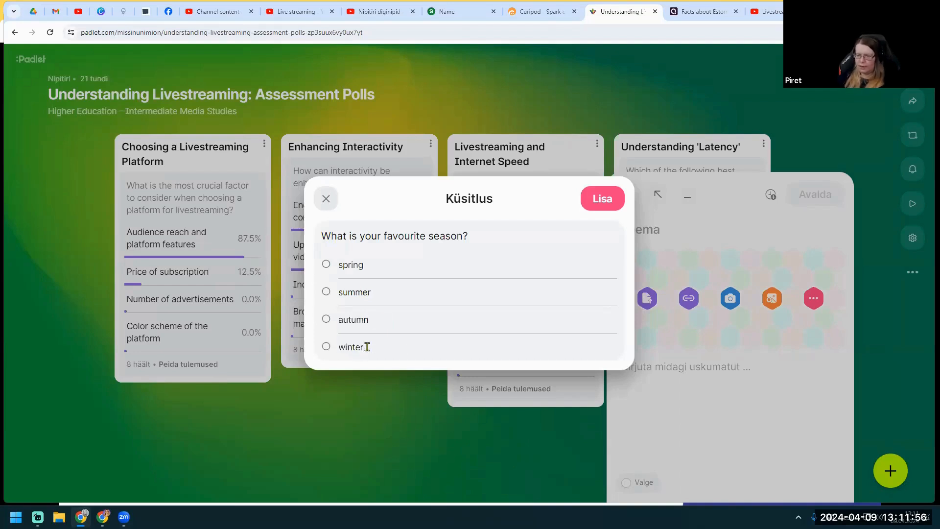
click(610, 214)
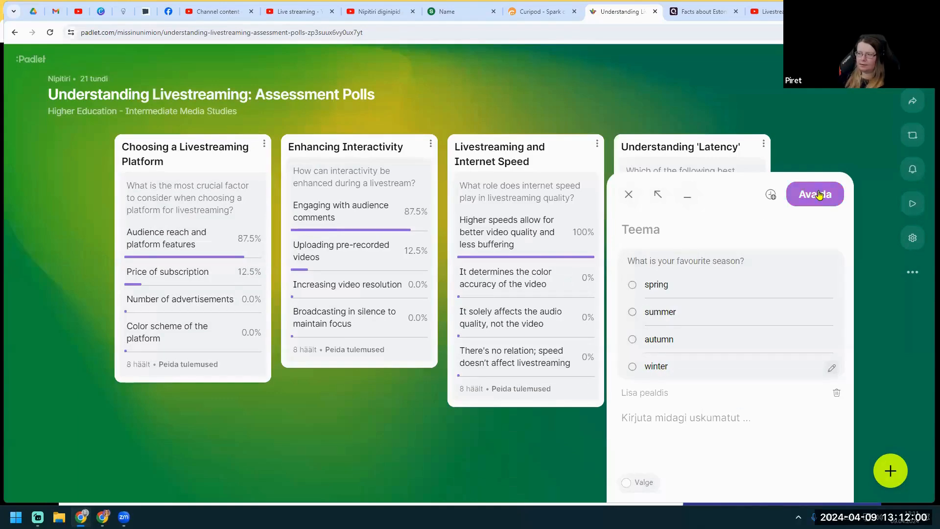
click(814, 194)
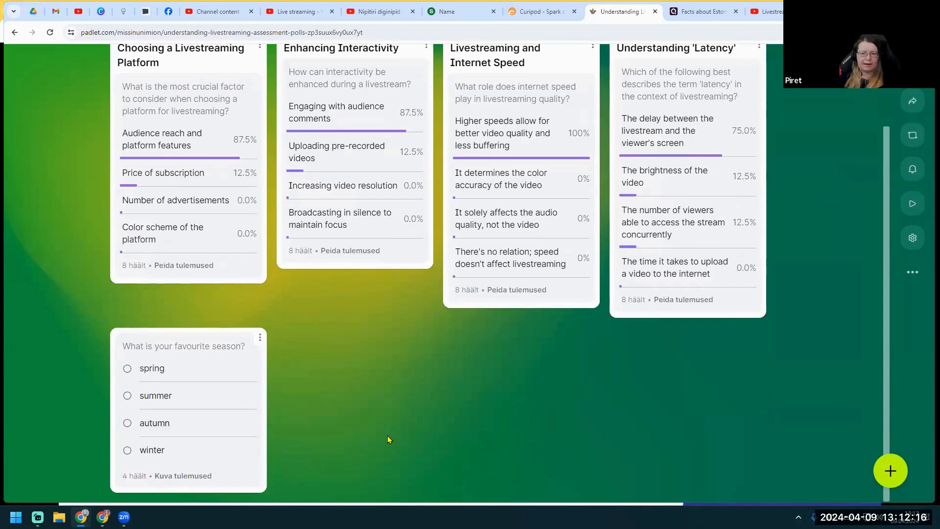
Step: Vote for spring in the favourite season poll
click(129, 372)
click(236, 477)
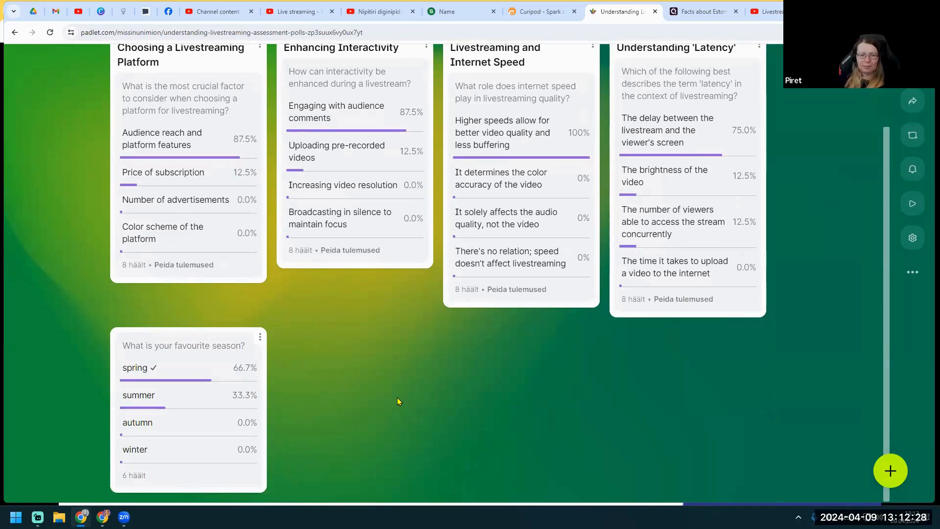
scroll(446, 406, up, 2)
scroll(444, 403, down, 2)
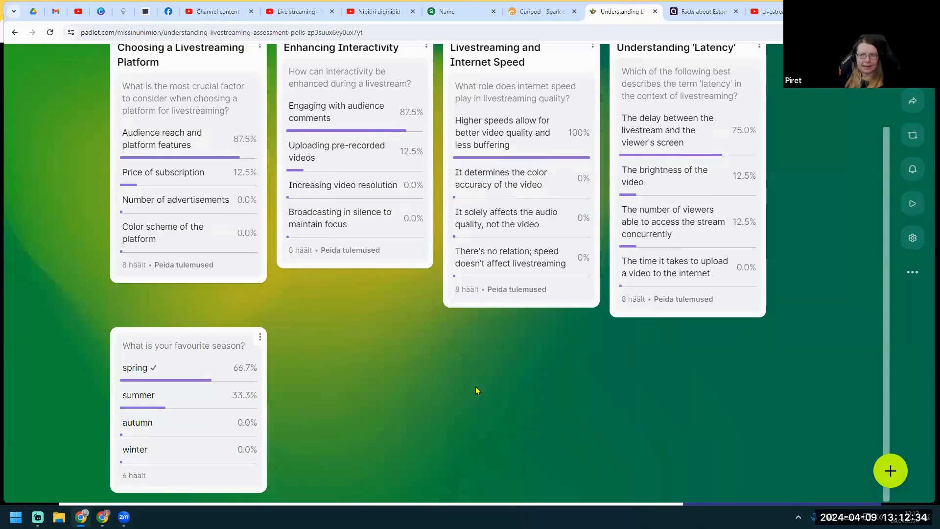
scroll(447, 380, up, 2)
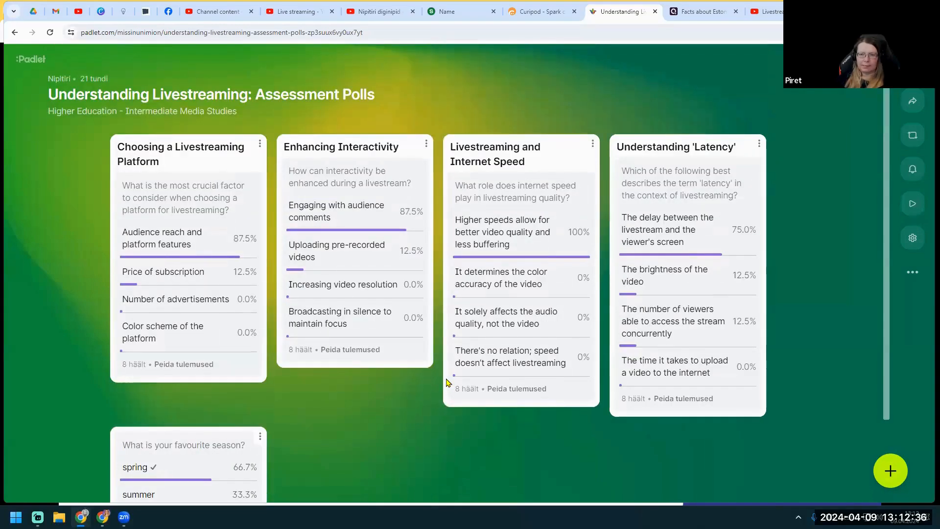
scroll(448, 380, down, 2)
scroll(451, 378, up, 2)
scroll(454, 378, down, 2)
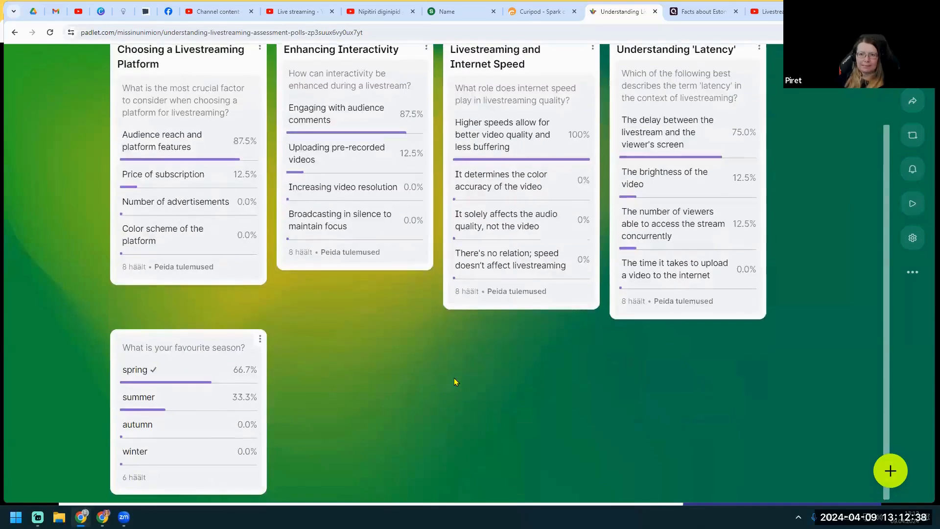
scroll(455, 381, up, 2)
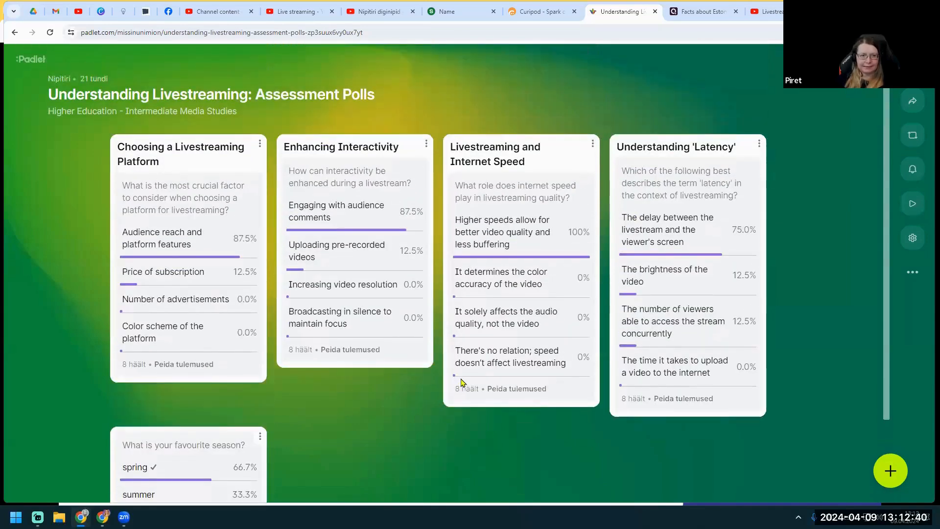
Step: Return to the Padlet dashboard and review the options for creating a new board, including the AI-generated board types
click(14, 33)
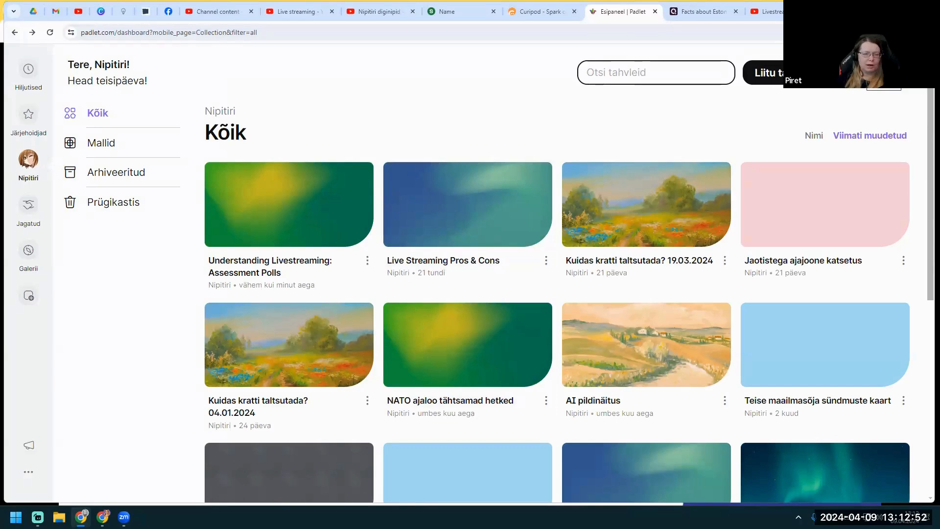
click(871, 73)
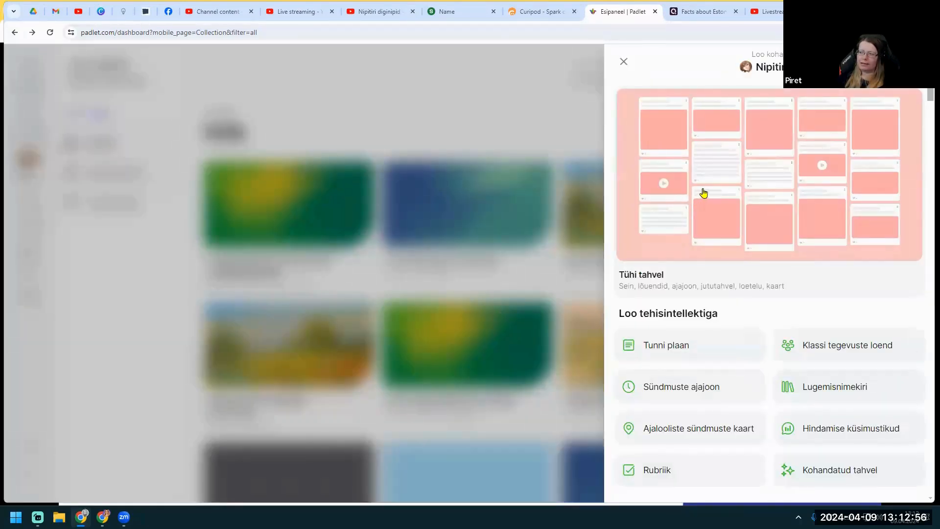
scroll(709, 186, down, 2)
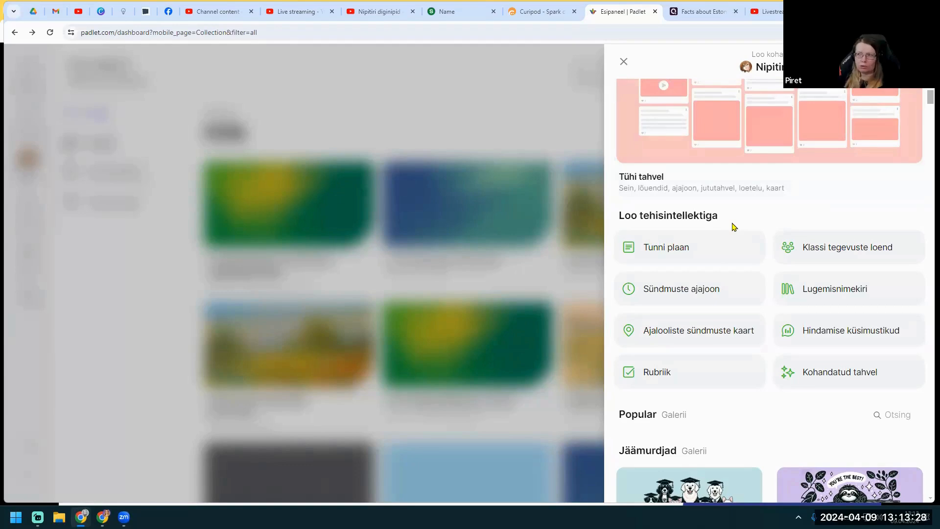
click(624, 62)
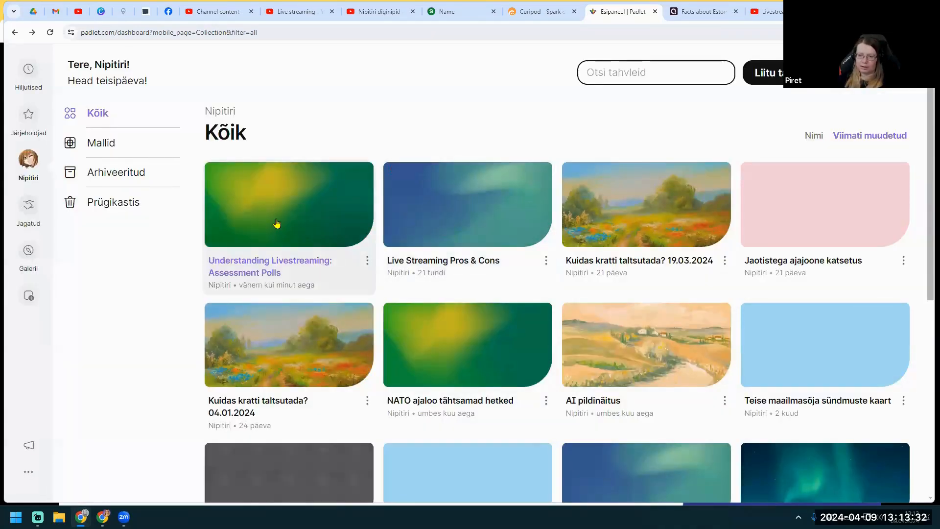
Step: Reopen the Understanding Livestreaming: Assessment Polls board and start a new post with an AI-drawn image as its attachment
click(276, 226)
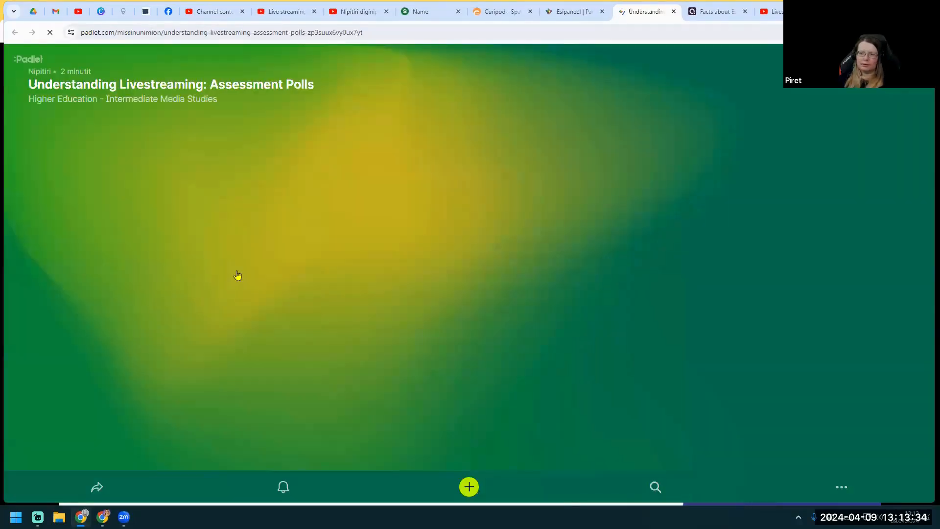
scroll(273, 257, down, 2)
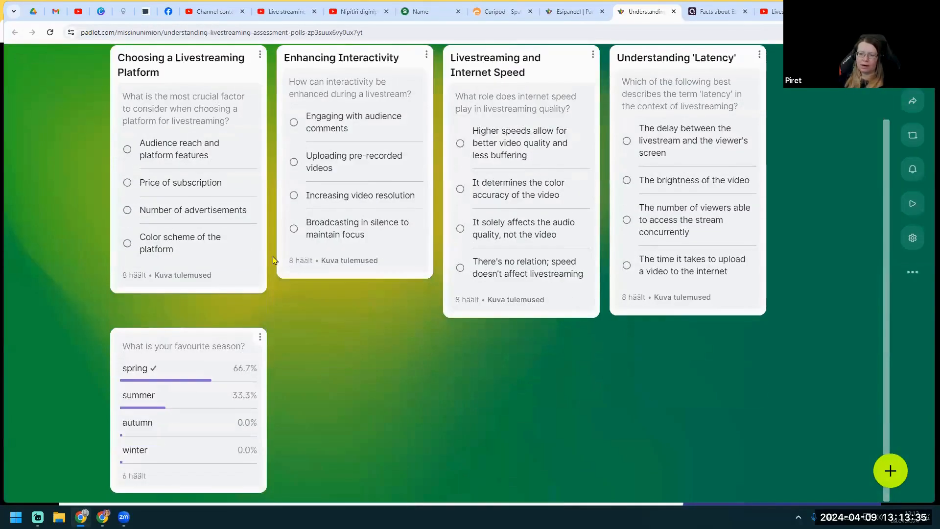
click(892, 470)
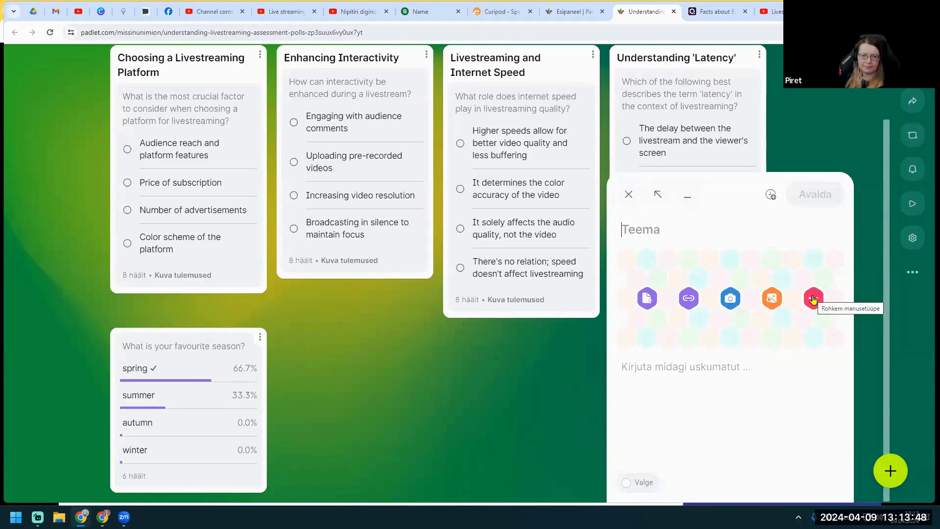
click(812, 296)
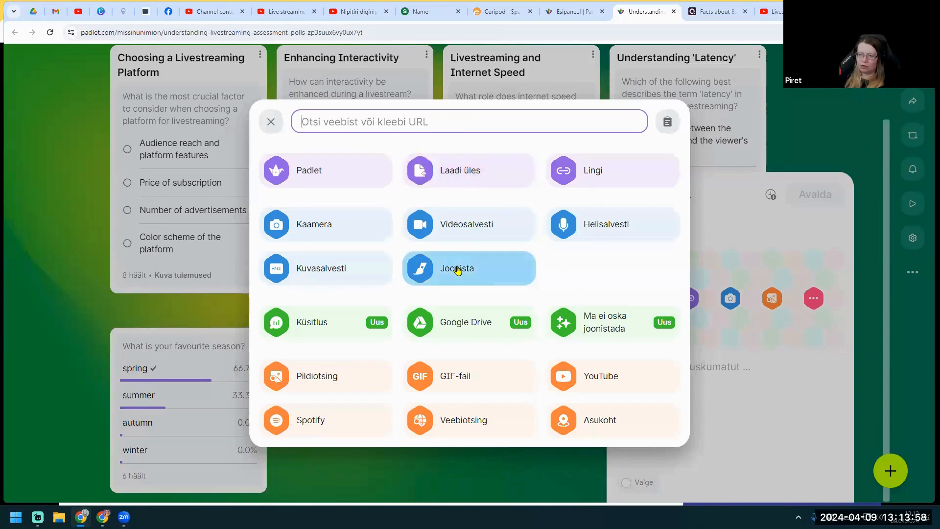
click(609, 330)
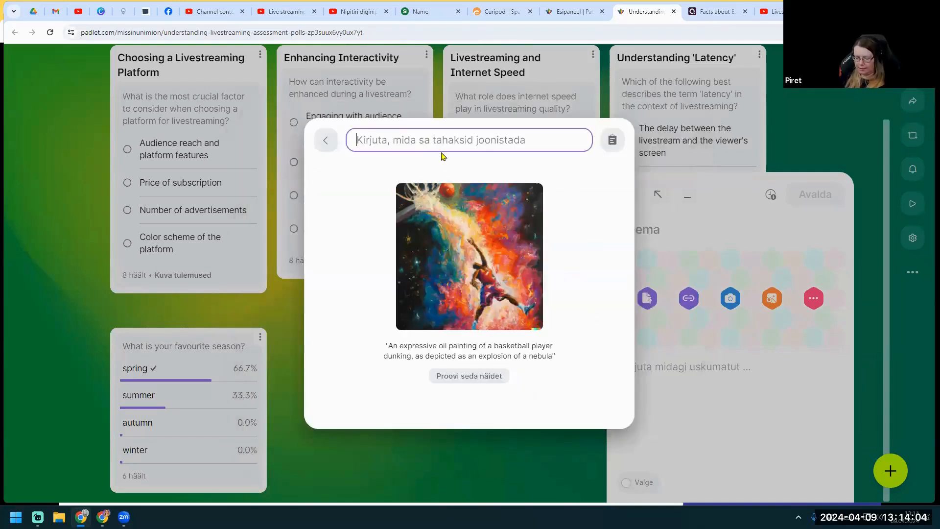
Step: Generate images from the prompt "cute cat", attach the tabby kitten sitting in a garden and publish the post
text(cute cat)
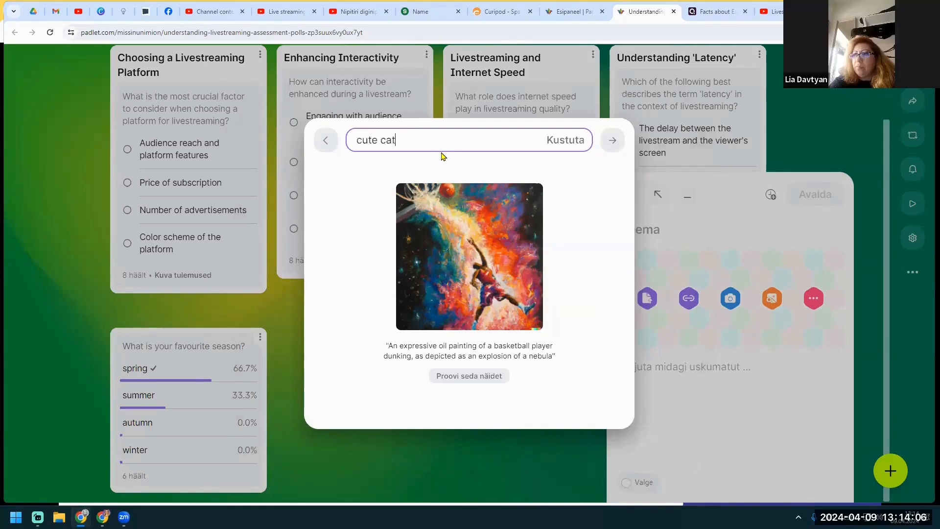
click(613, 141)
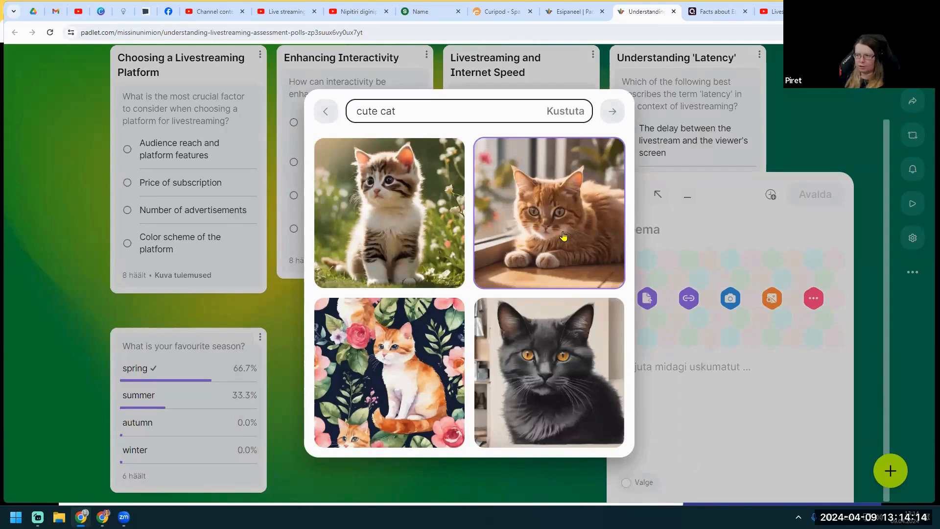
click(400, 221)
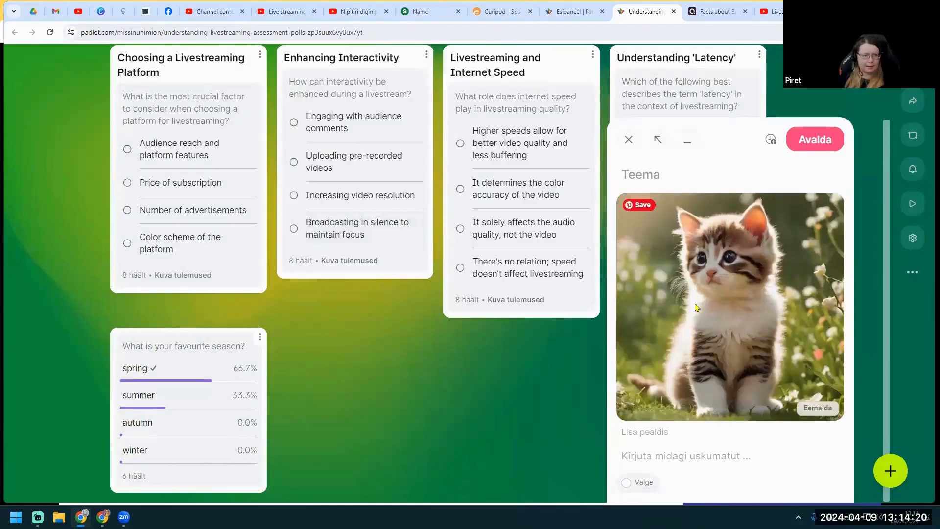
click(818, 138)
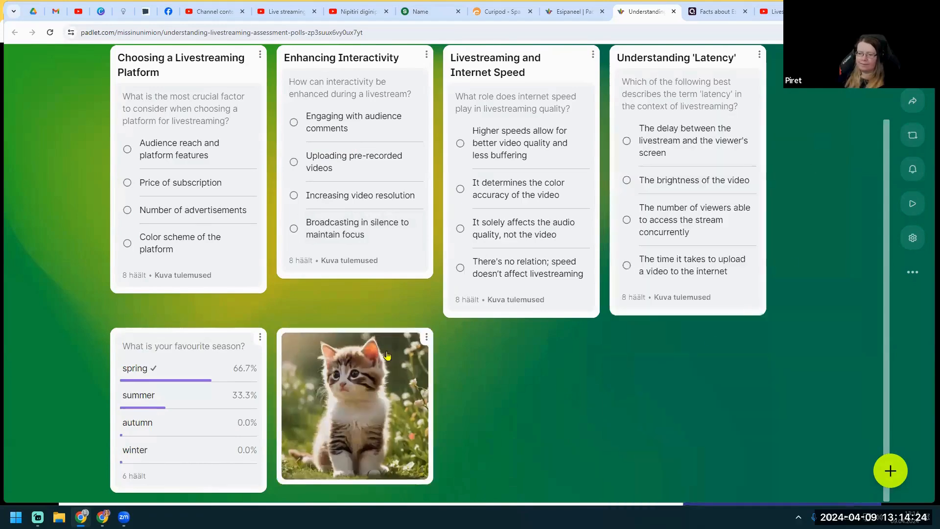
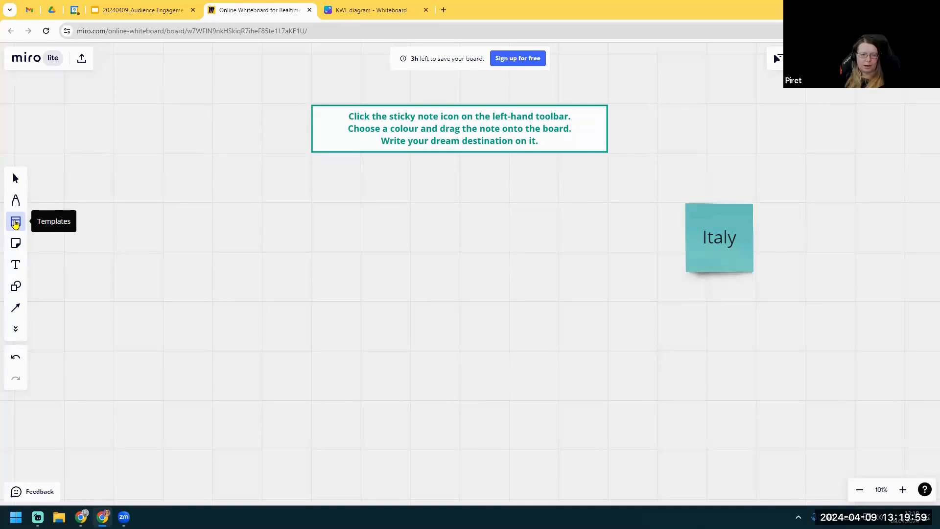
Step: Show the templates and the sticky note colours available for the Miro dream destination board
click(16, 223)
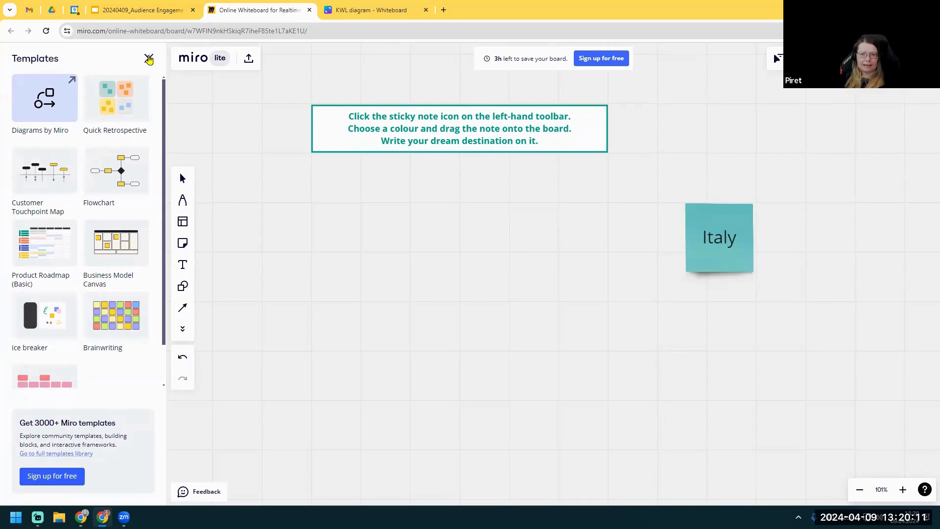
click(149, 58)
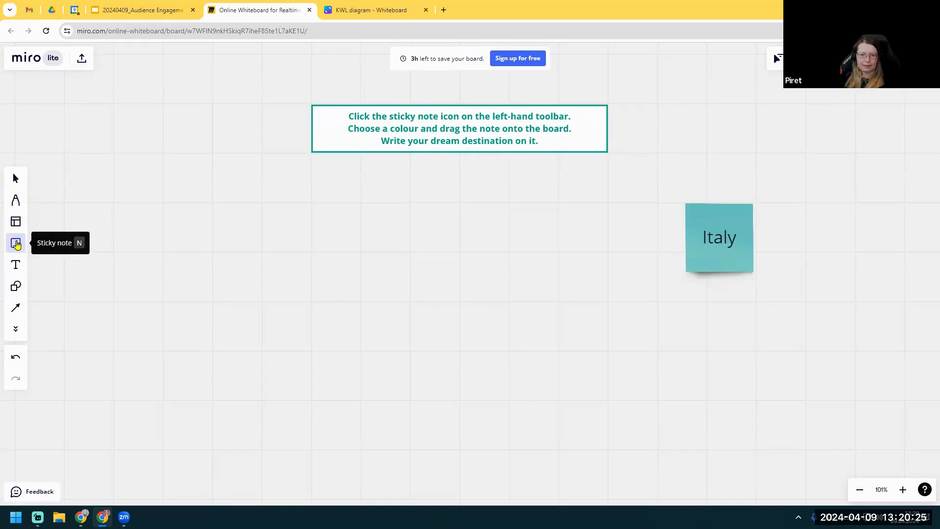
click(15, 244)
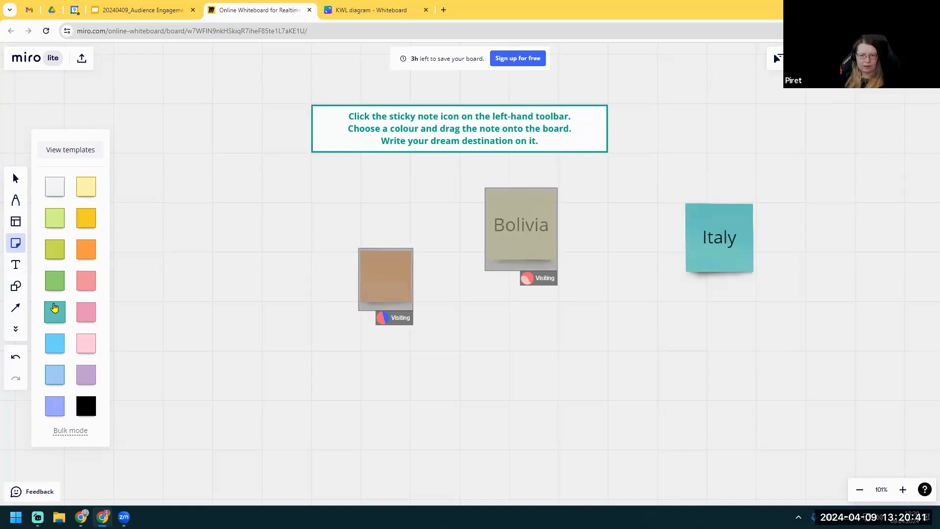
click(15, 179)
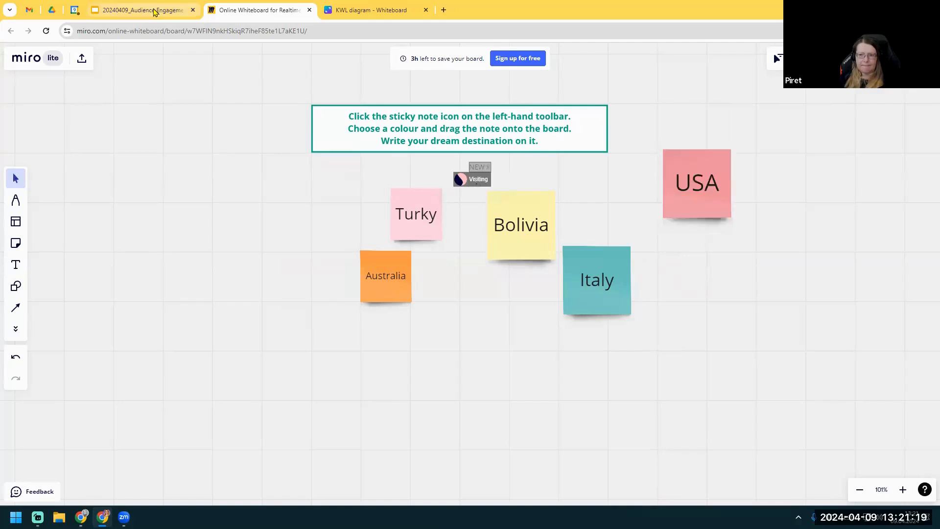
mouse_move(156, 10)
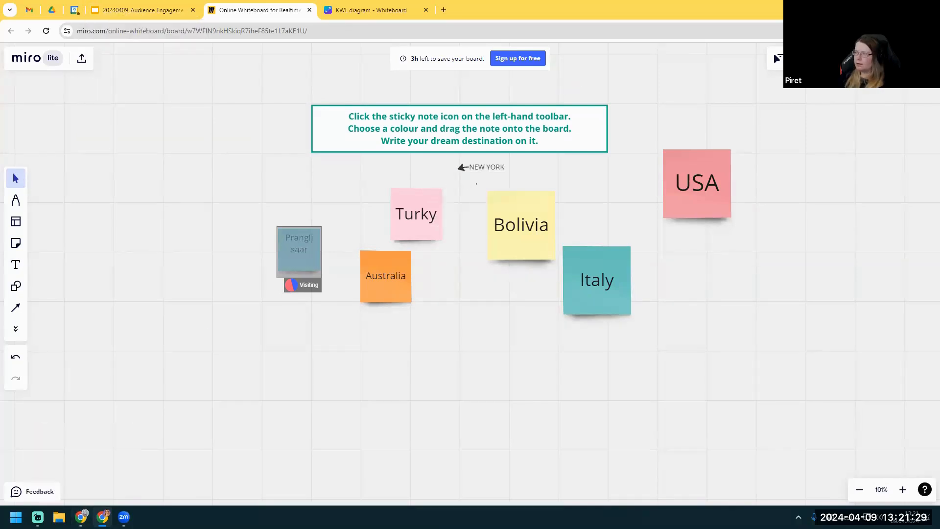
Step: Uncover the desktop beside the Miro window and add the Firefly white bunny image file to the board
drag(645, 16, 662, 36)
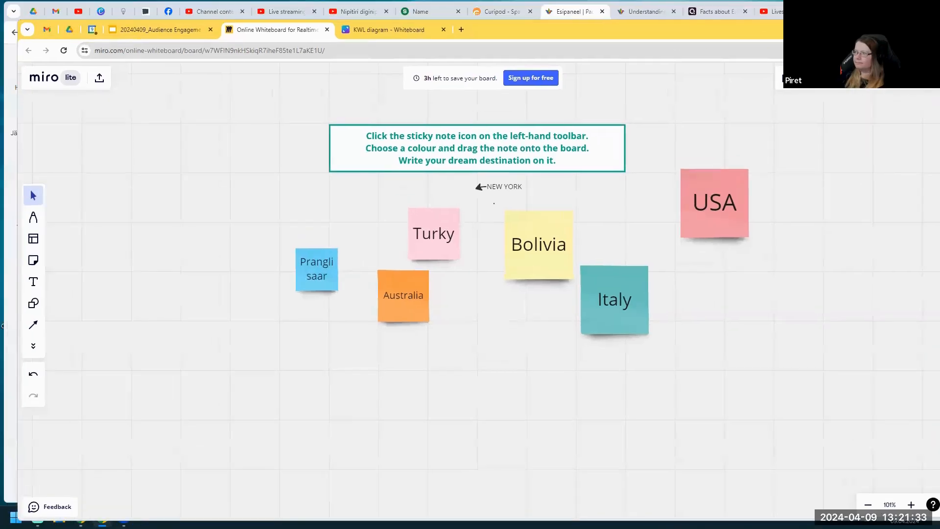
click(877, 9)
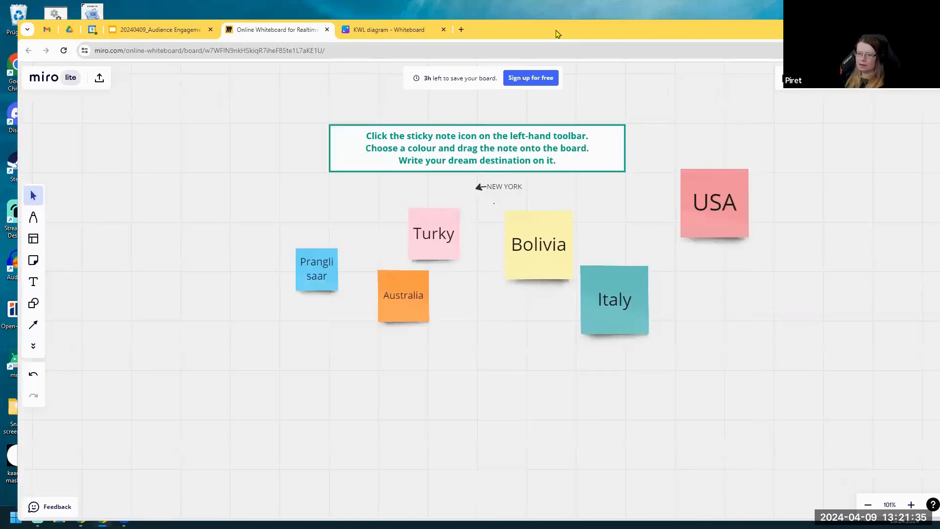
drag(555, 33, 747, 16)
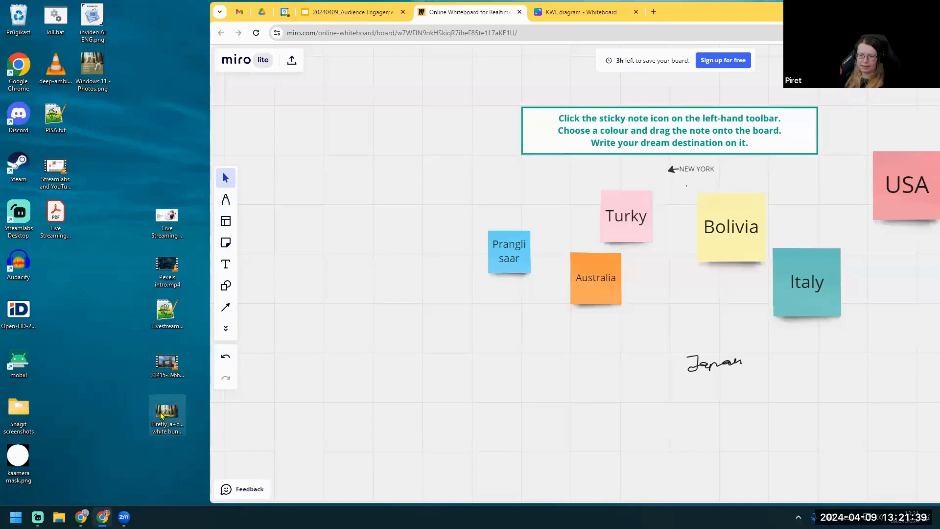
drag(161, 416, 485, 340)
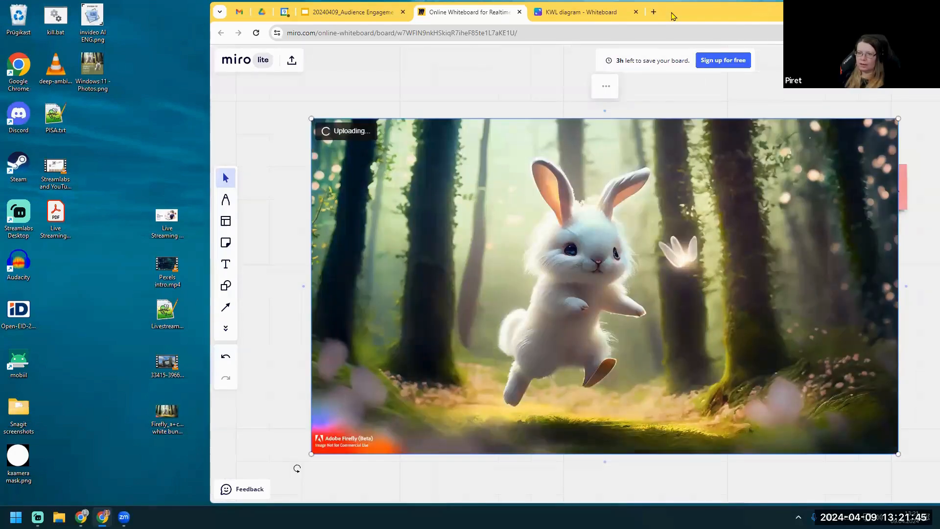
Step: Move the browser window back over the desktop and shrink the bunny image so it sits below the destination notes
drag(551, 17, 350, 17)
drag(108, 118, 488, 350)
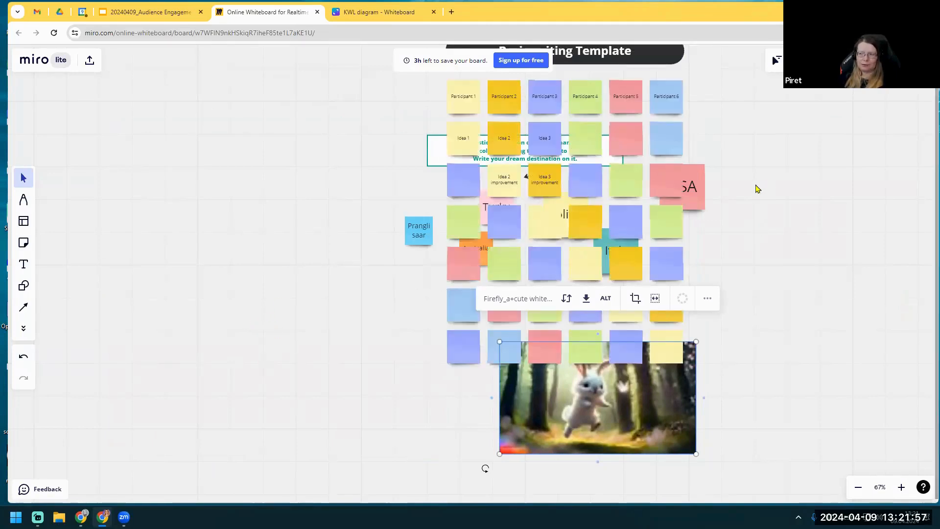
drag(754, 199, 700, 269)
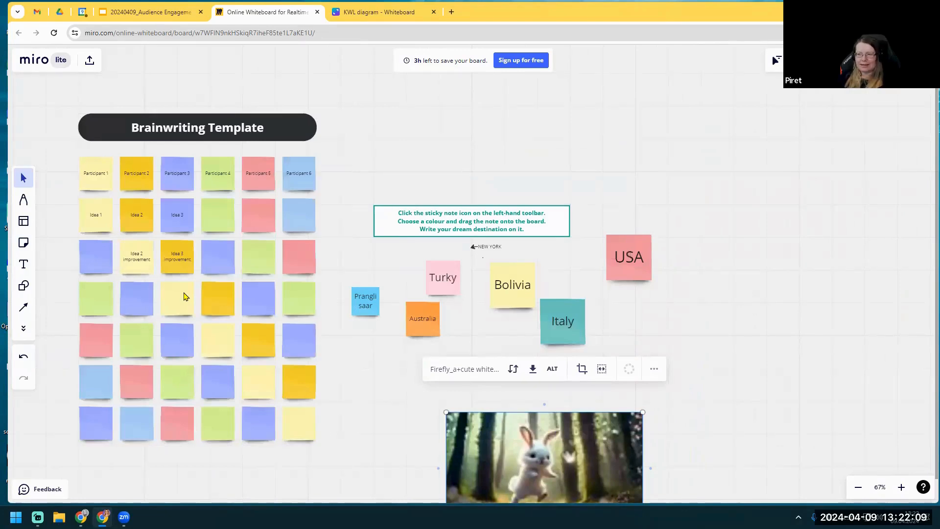
scroll(377, 387, down, 3)
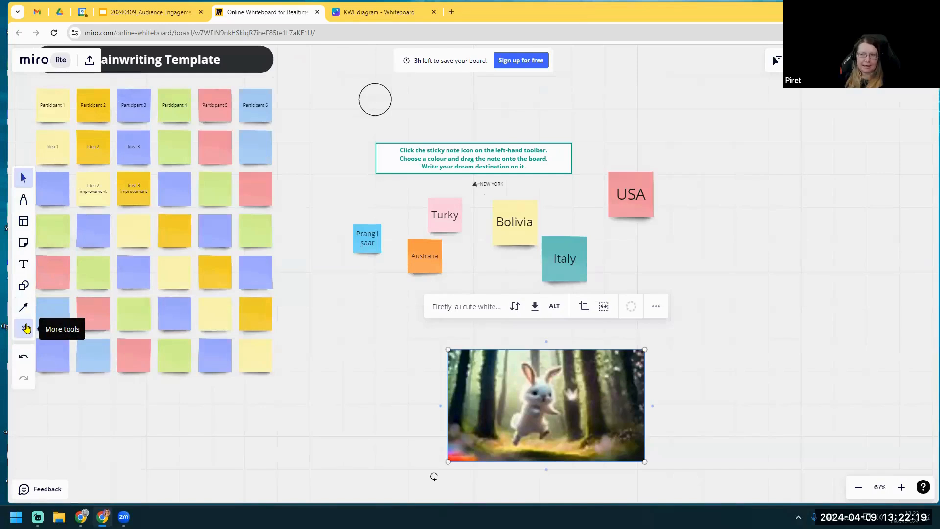
Step: Copy the web address of the Canva KWL diagram whiteboard and embed it on the Miro board near the USA note
click(379, 14)
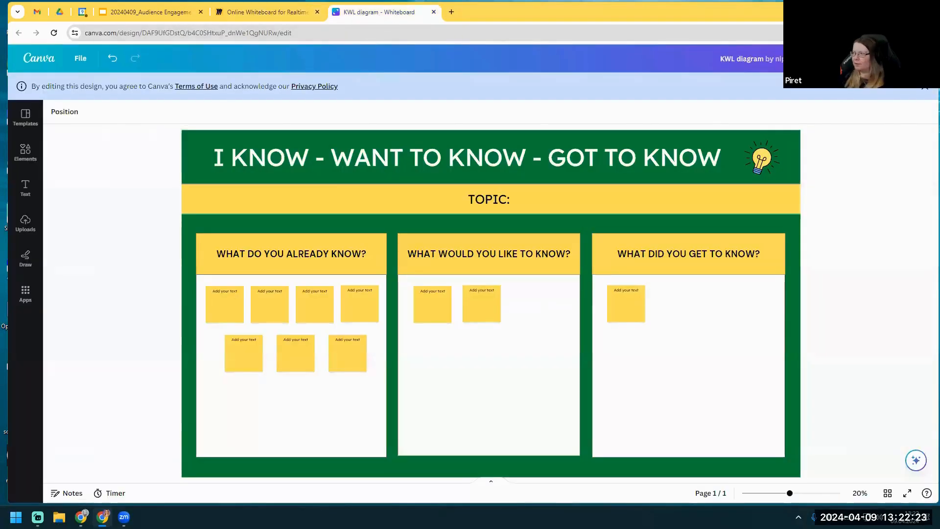
click(309, 33)
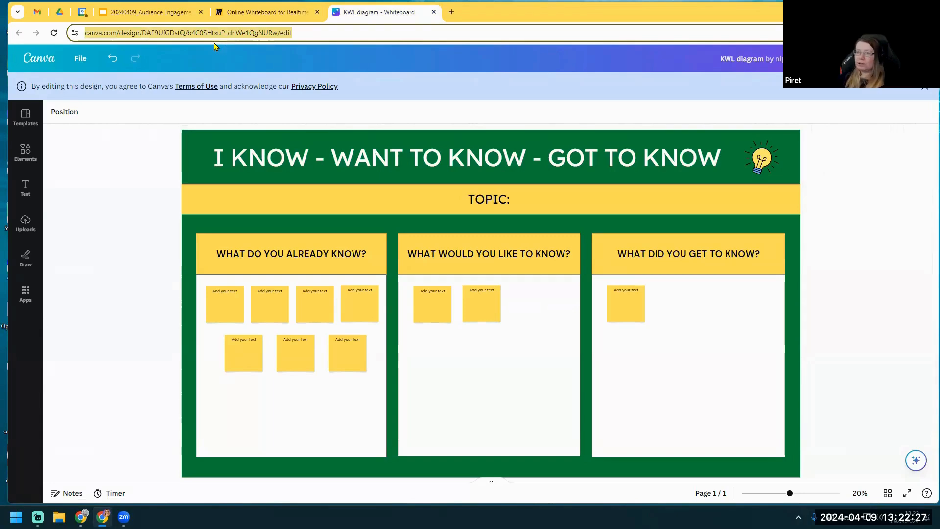
click(260, 14)
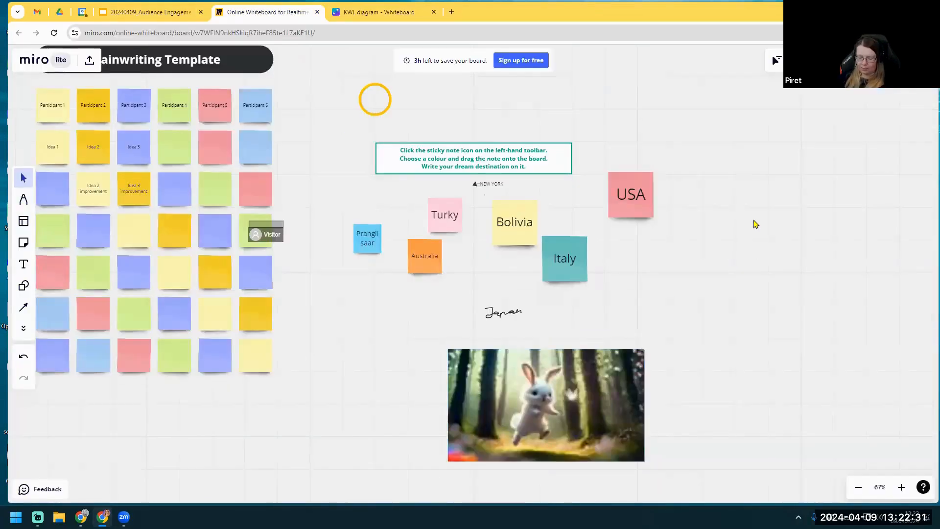
key(ctrl+v)
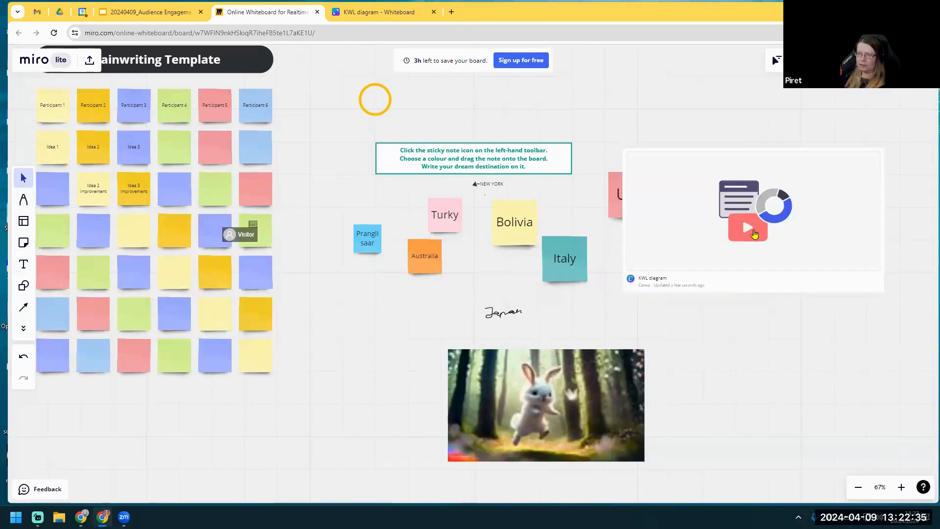
mouse_move(755, 212)
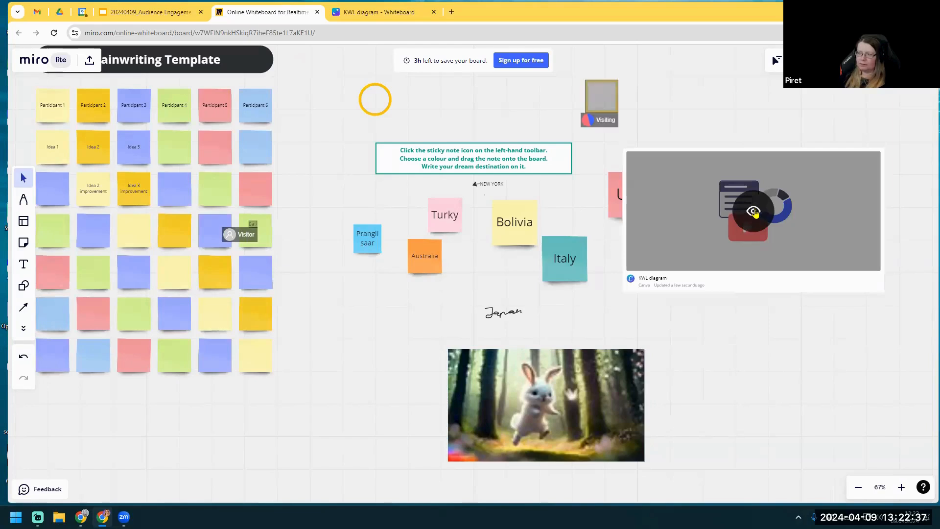
Step: Load the preview of the embedded KWL diagram and move the embed clear of the USA note
click(755, 213)
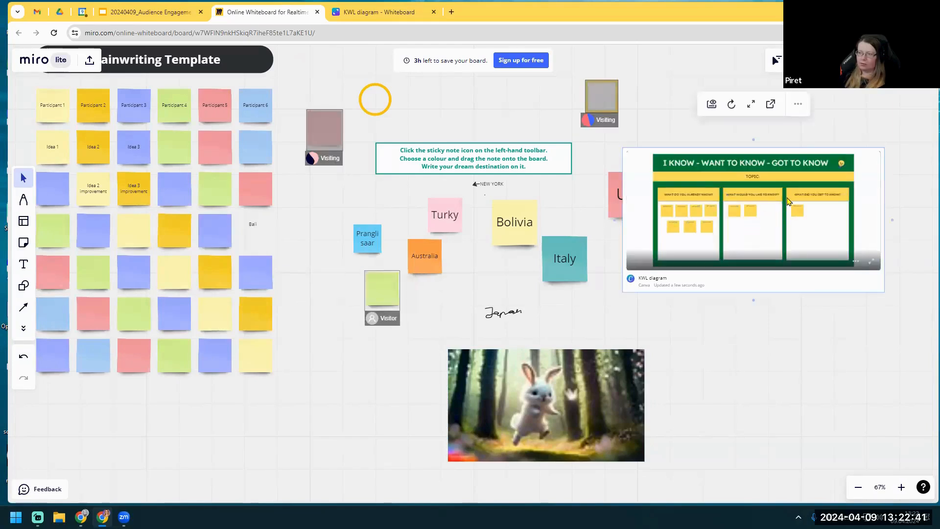
click(784, 317)
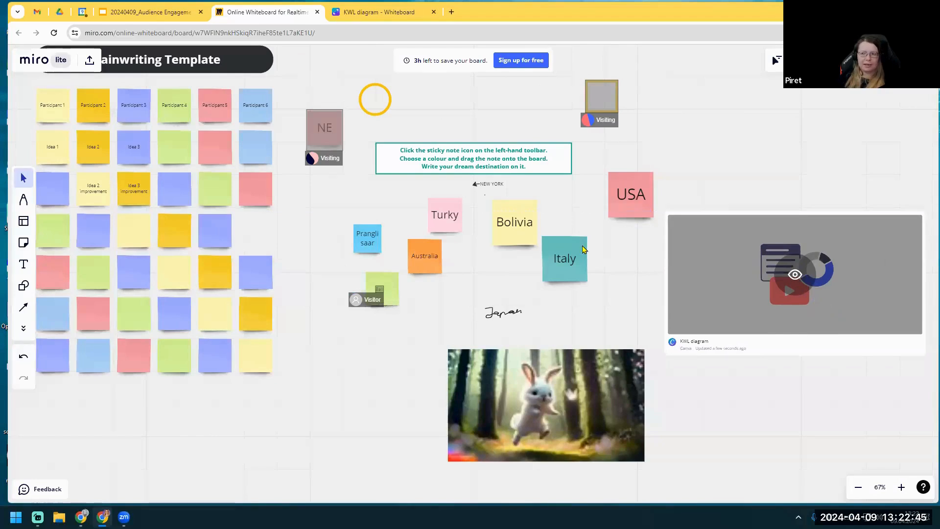
Step: Show the formatting options for the USA and Italy sticky notes
click(625, 196)
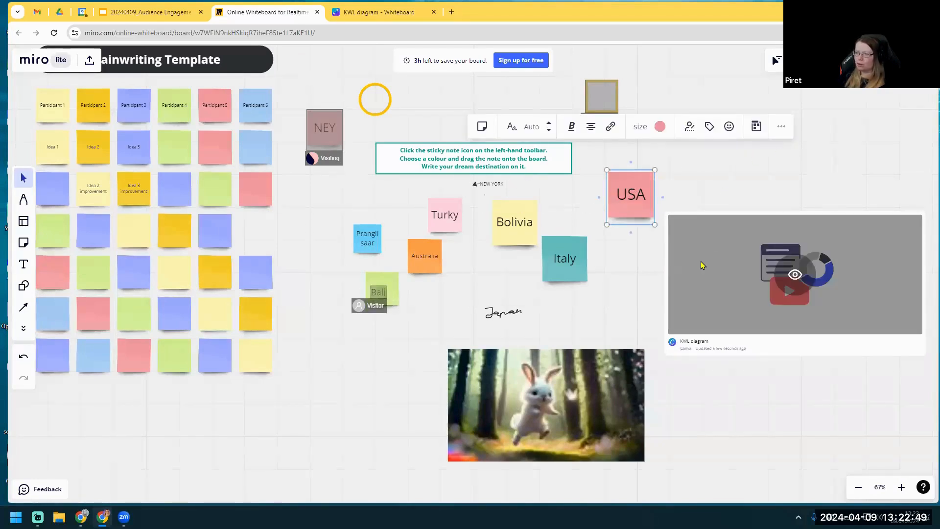
click(615, 284)
scroll(615, 277, up, 2)
drag(618, 230, 513, 294)
click(533, 241)
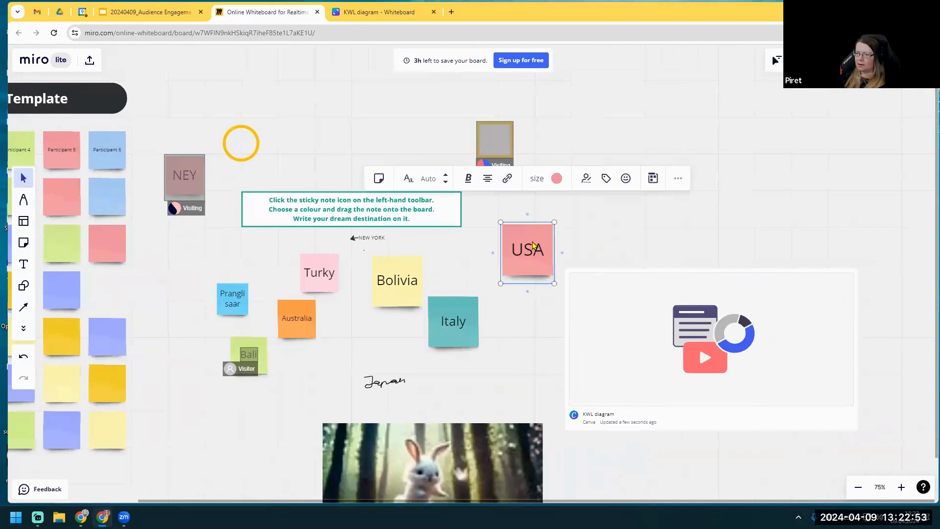
click(453, 320)
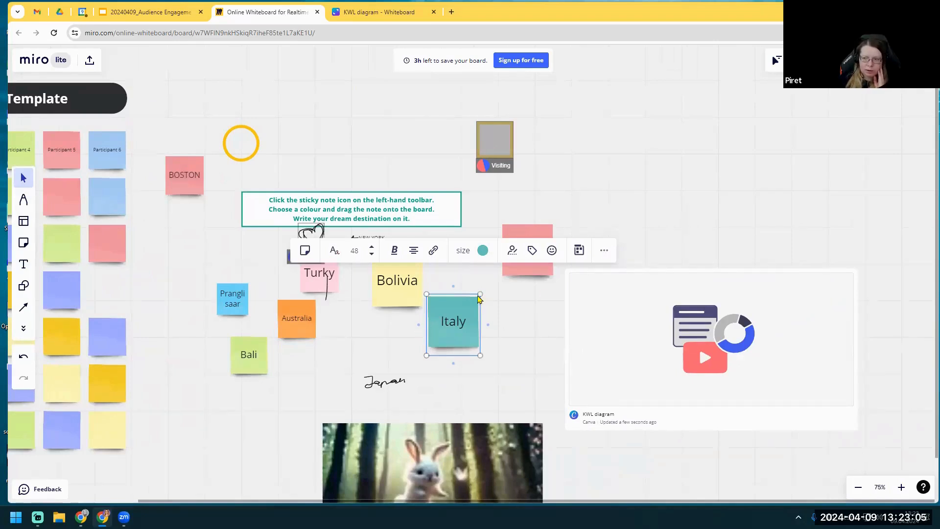
Step: Show the additional actions available for the BOSTON sticky note, then dismiss them
click(185, 179)
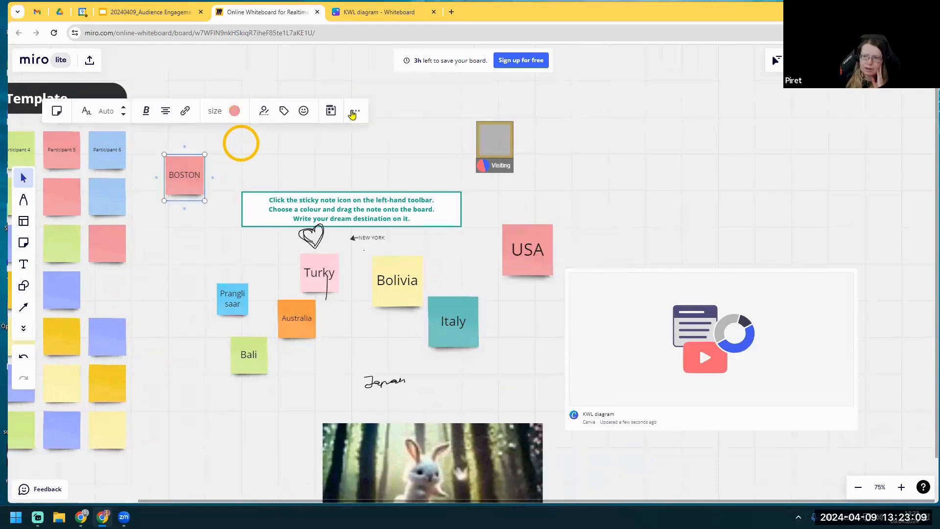
click(356, 112)
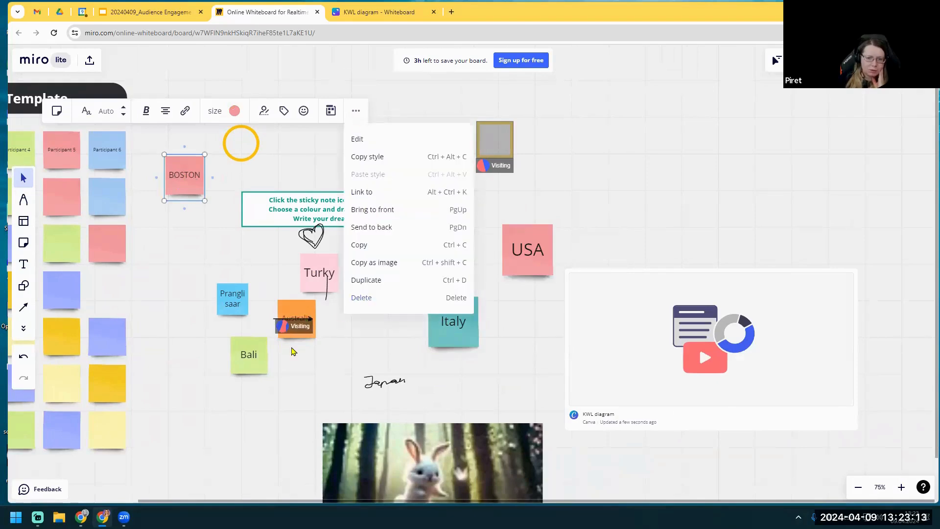
click(261, 405)
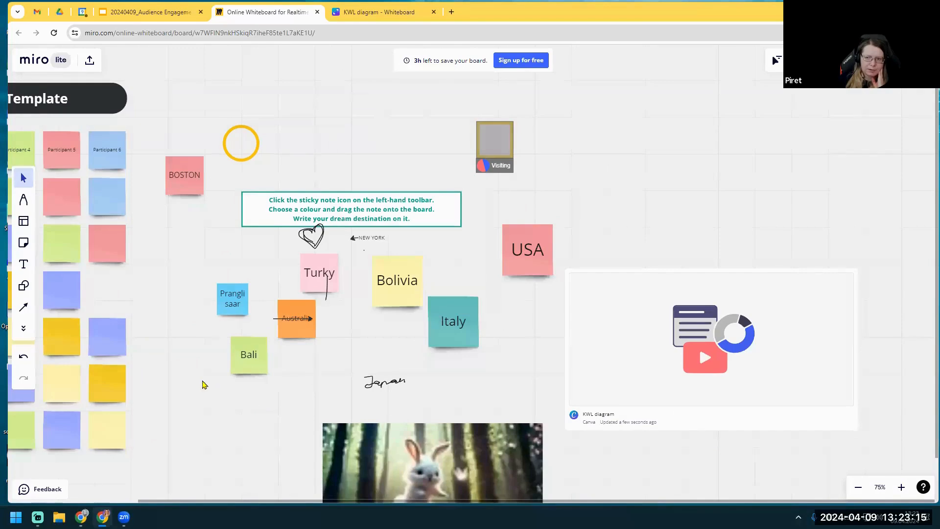
Step: Show the image export options for the whole Miro board and leave without exporting
drag(199, 366, 393, 383)
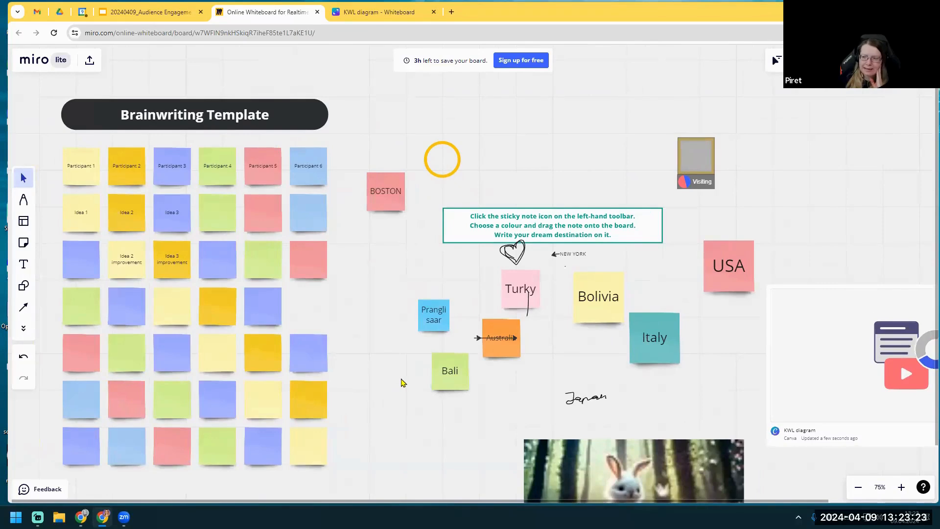
drag(403, 382, 338, 353)
scroll(322, 354, down, 2)
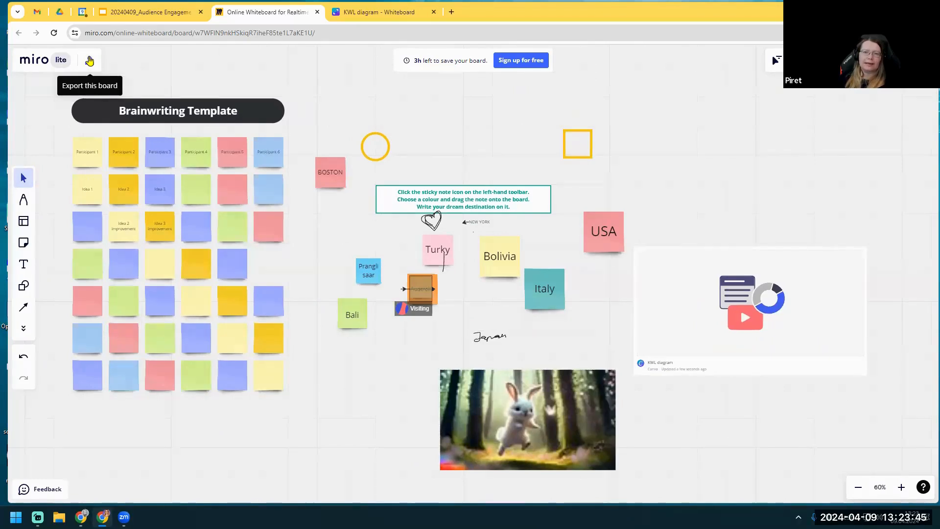
click(89, 61)
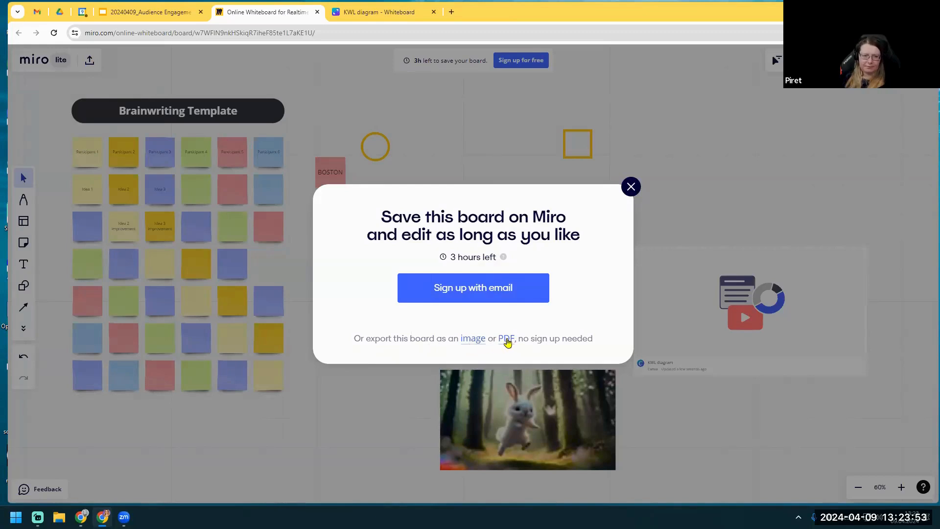
click(473, 339)
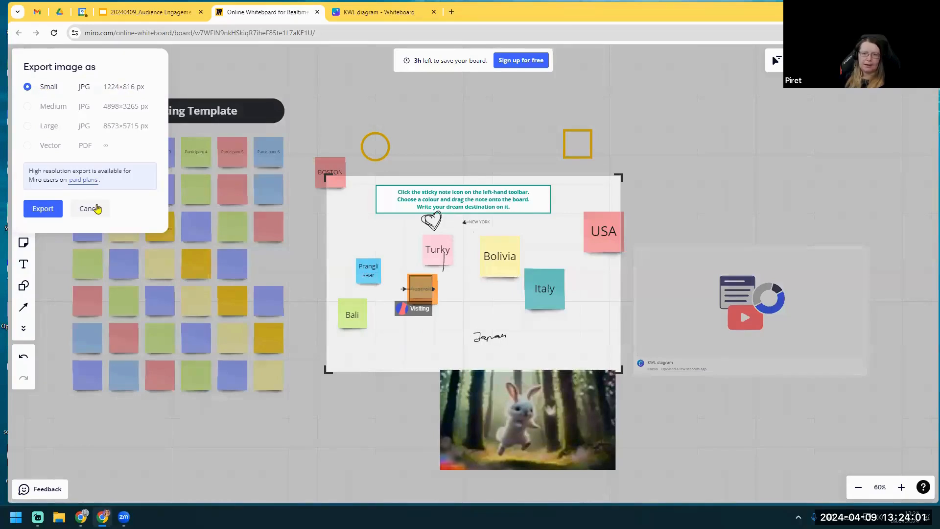
click(90, 209)
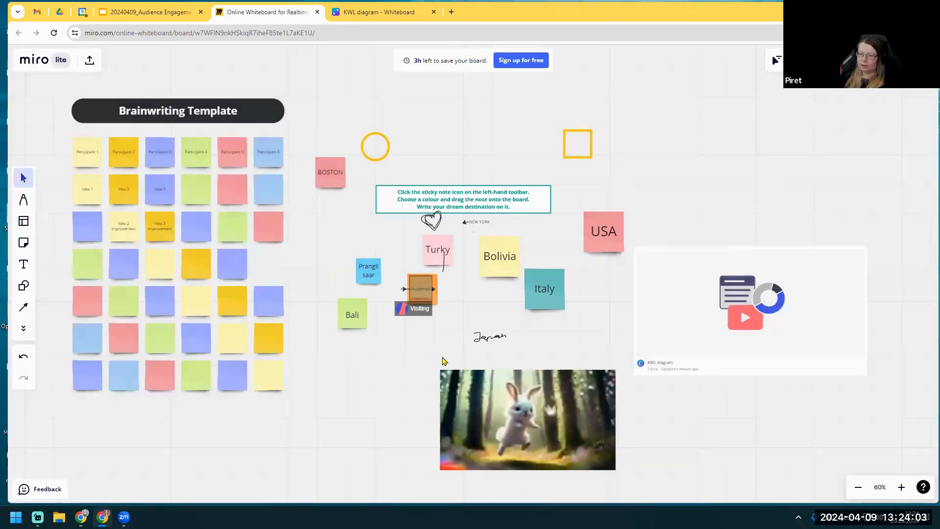
Step: Show the PDF export options for the Miro board and leave without exporting
click(90, 60)
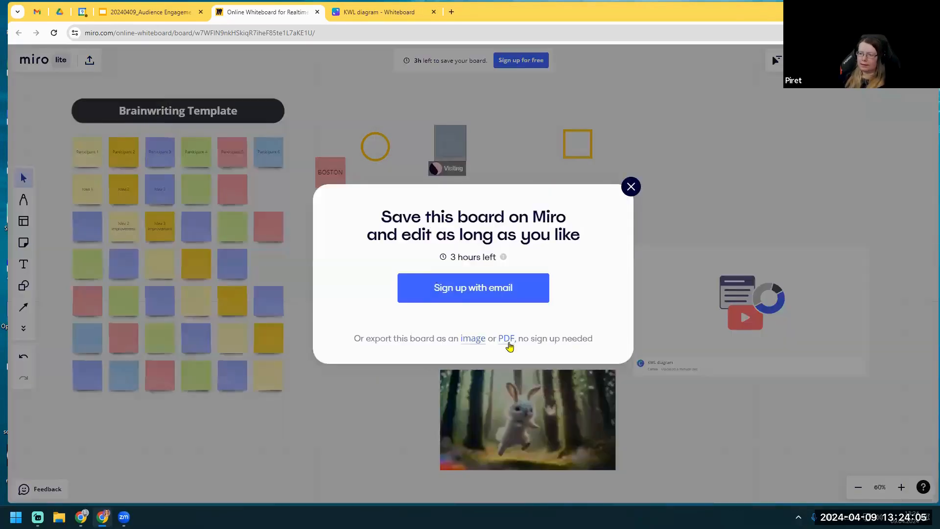
click(506, 340)
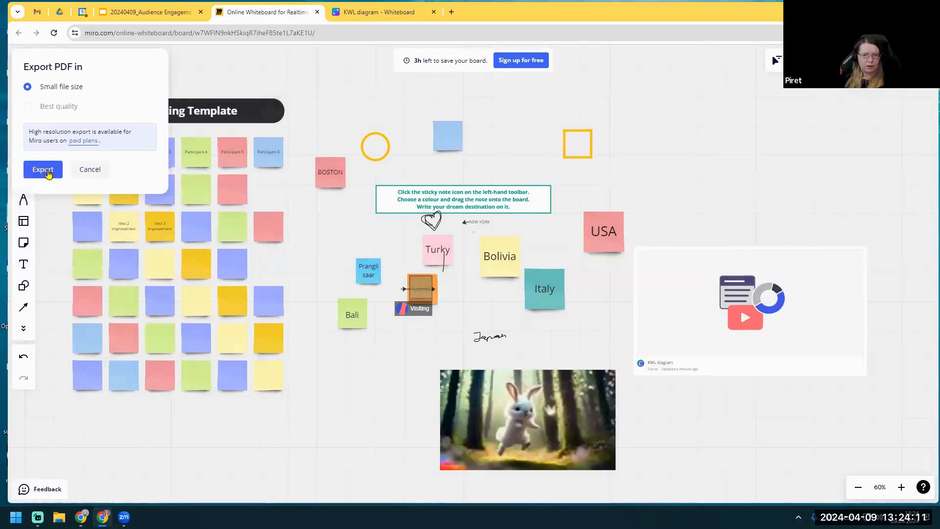
click(90, 169)
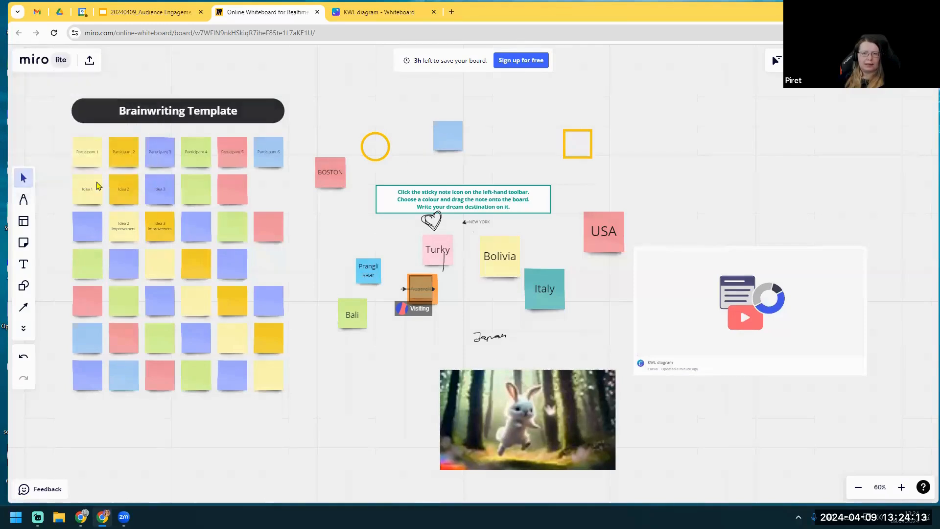
Step: Return to the audience engagement presentation and advance to the Quizizz AI slide
mouse_move(314, 217)
mouse_down()
mouse_move(311, 241)
mouse_move(320, 214)
mouse_up()
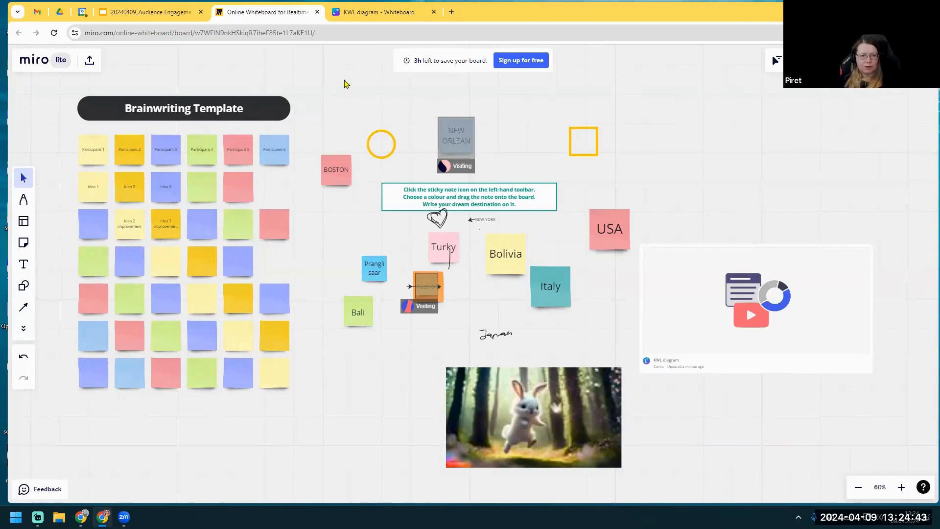
click(168, 13)
key(Right)
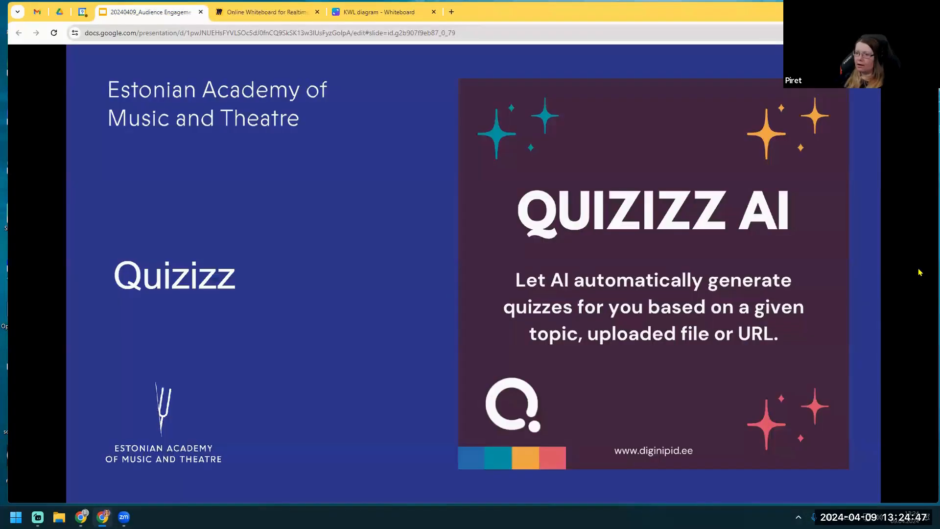